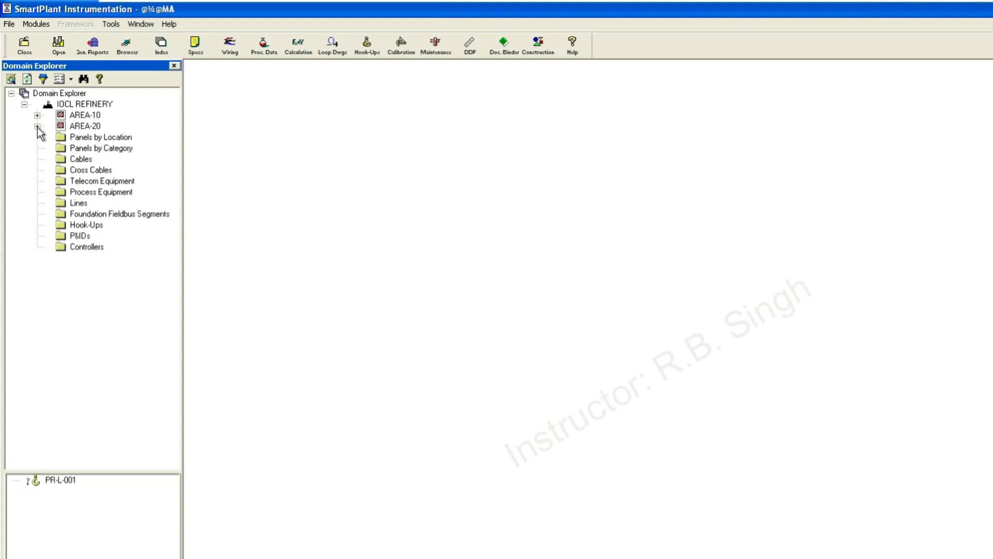
Step: Expand AREA-10, its CRUDE DISTILLATION UNIT and the Loops folder in the Domain Explorer to list the existing loops
click(37, 116)
click(37, 116)
click(37, 115)
double_click(91, 116)
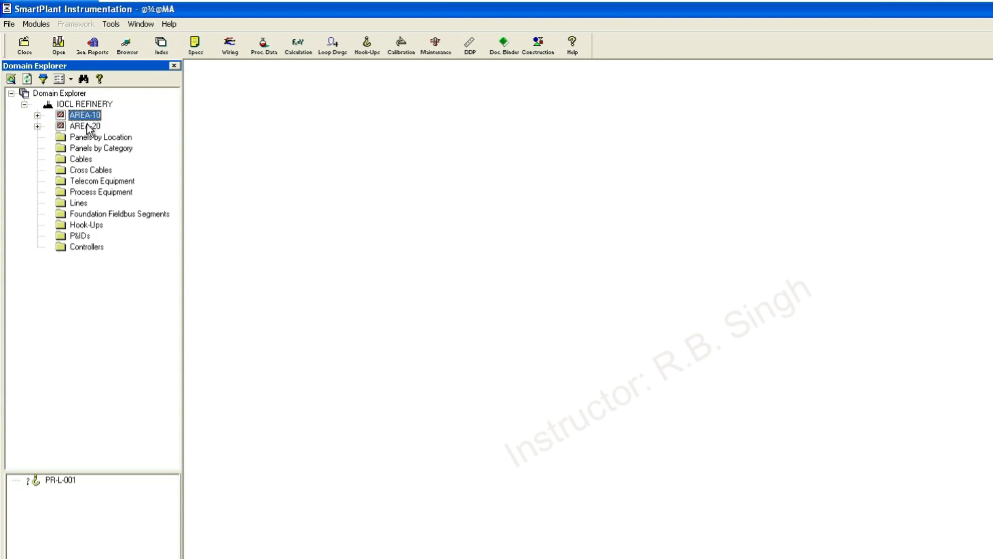
click(37, 116)
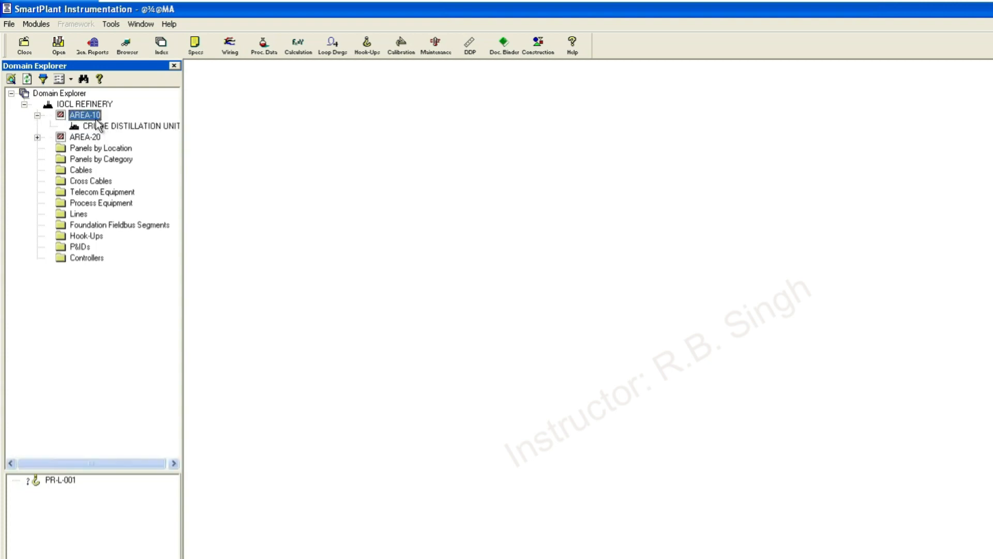
double_click(99, 126)
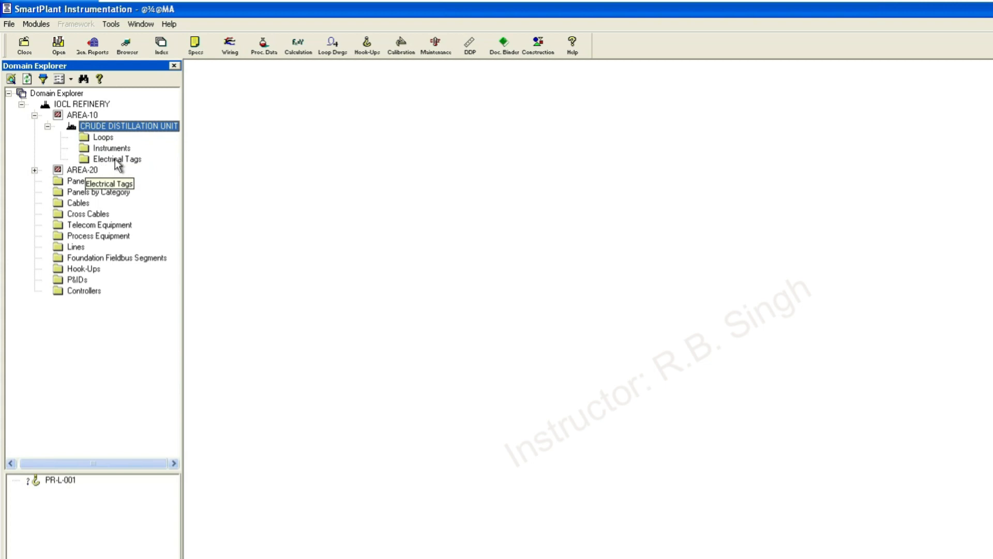
double_click(100, 137)
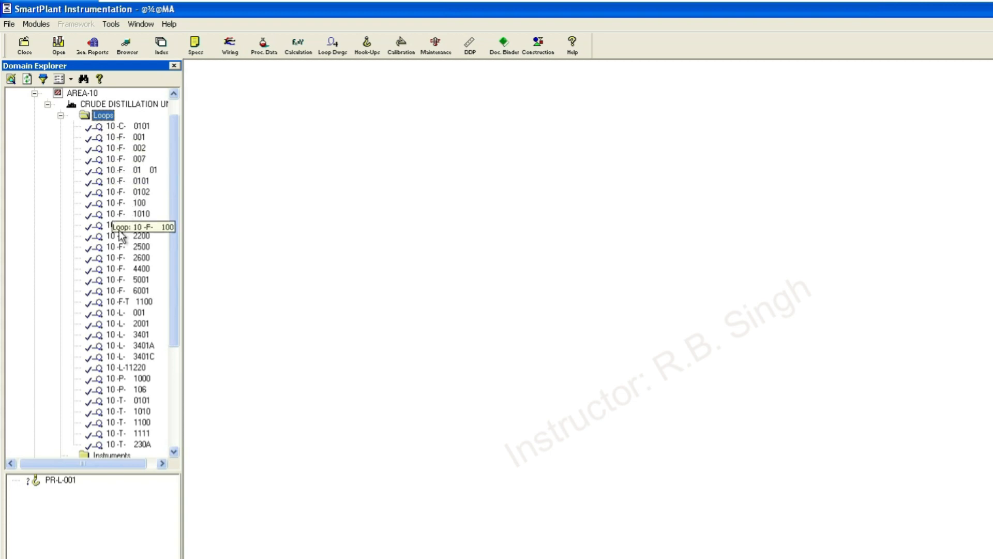
scroll(126, 318, down, 2)
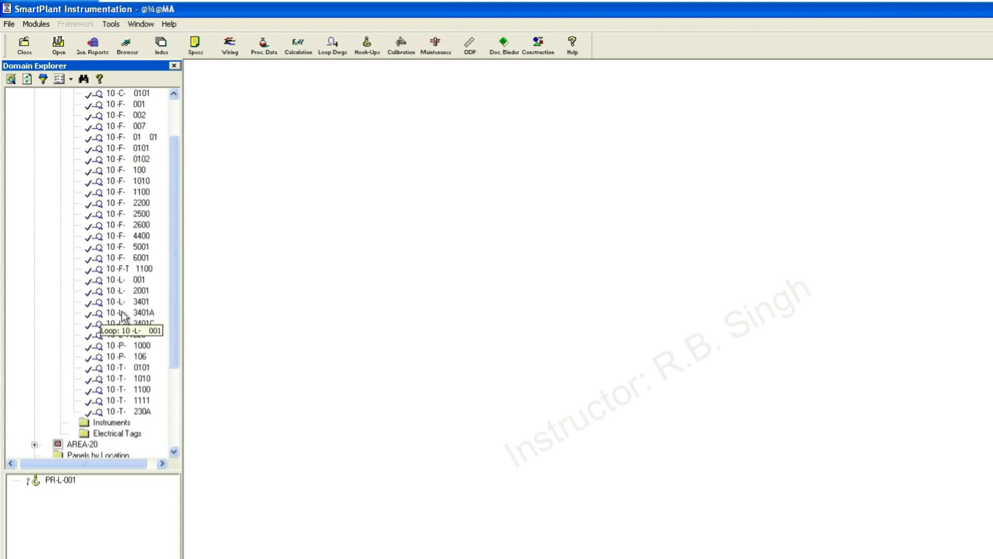
scroll(127, 320, up, 2)
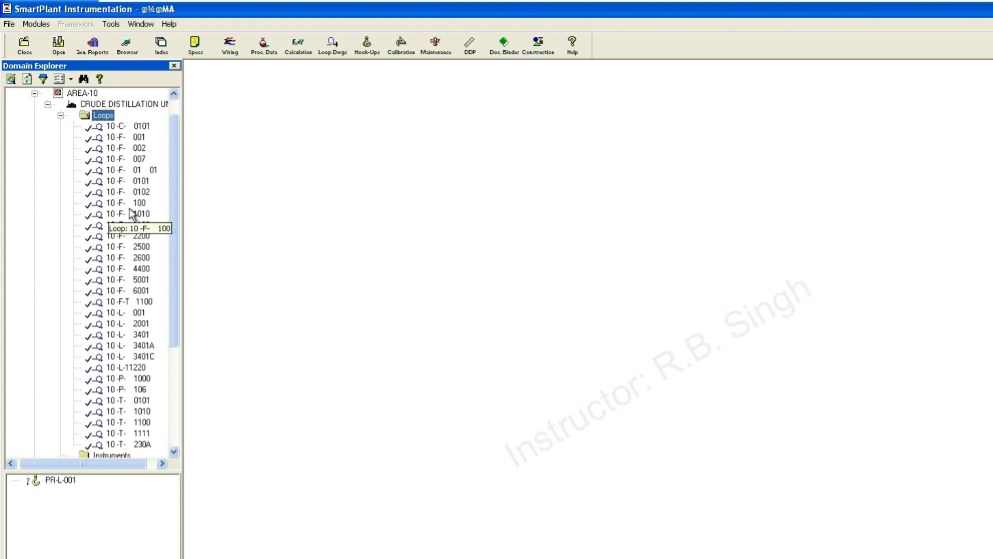
Step: Open the filter definition for the Loops folder and examine the available property and operator choices
right_click(101, 117)
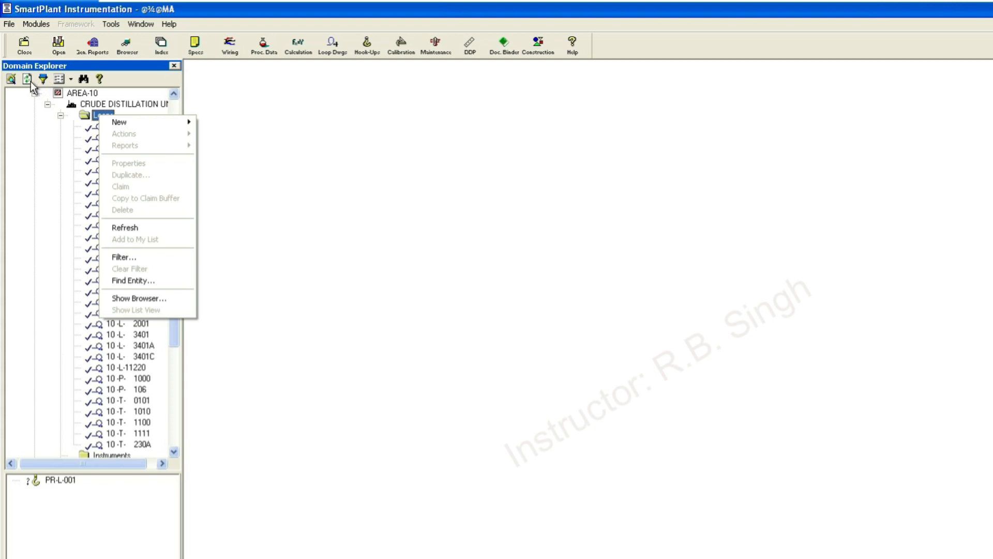
click(294, 327)
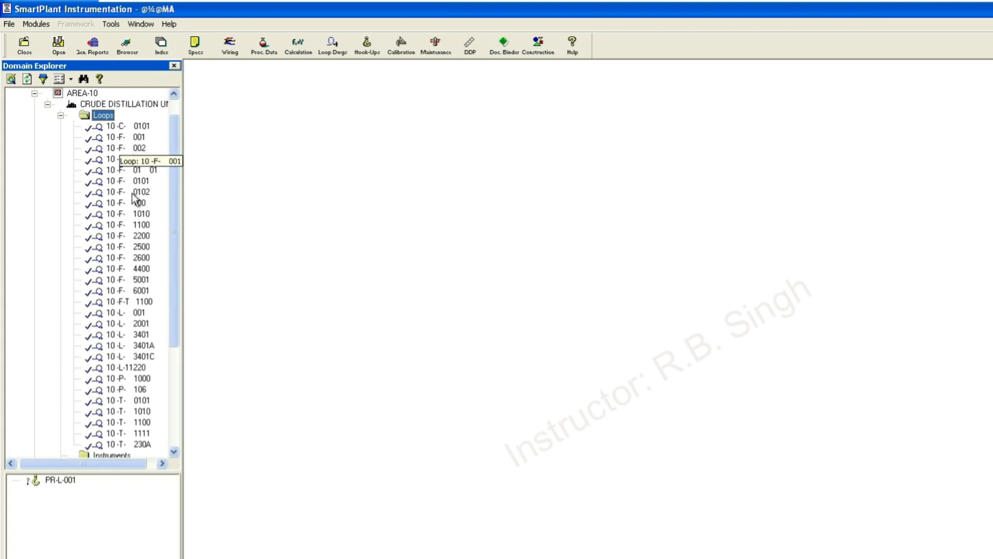
right_click(109, 120)
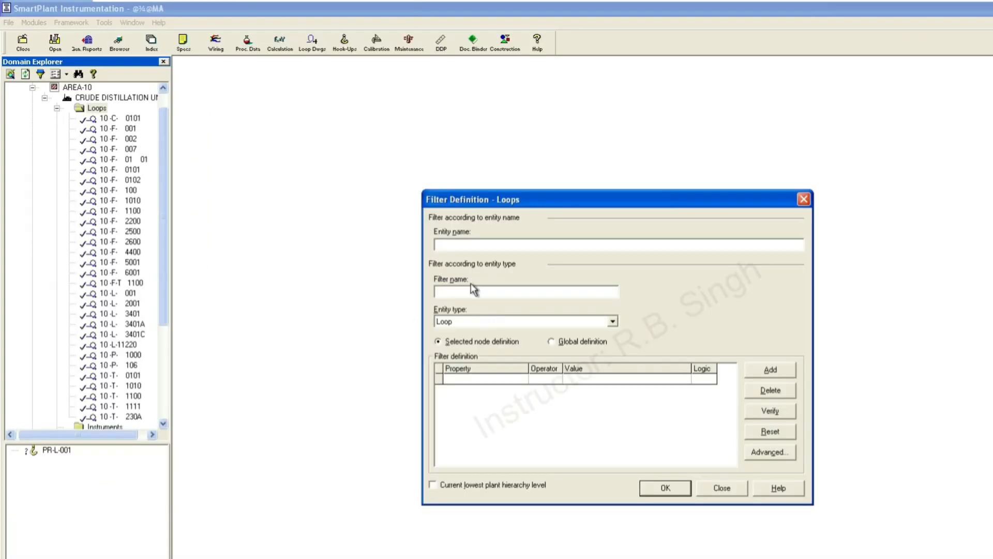
click(496, 379)
click(523, 380)
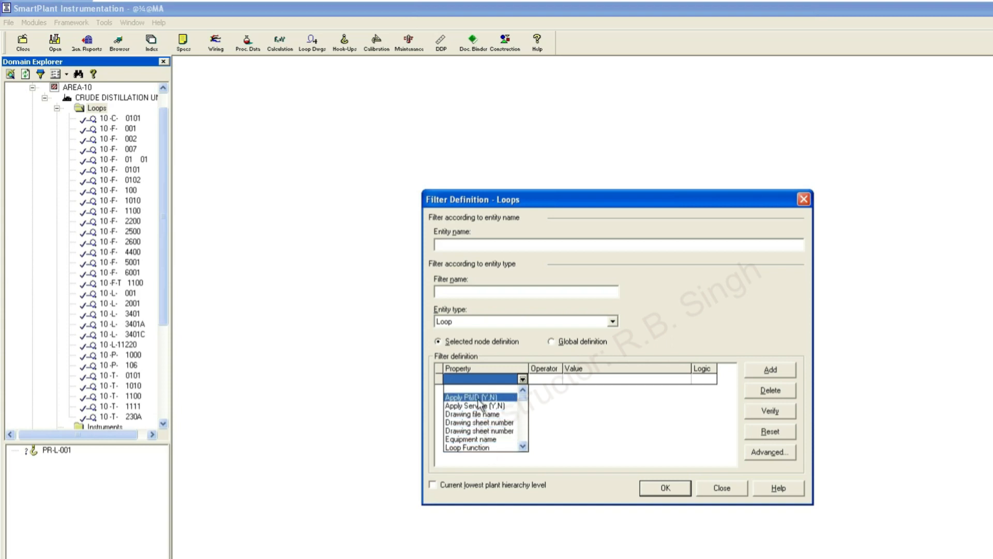
click(559, 382)
click(558, 381)
click(557, 379)
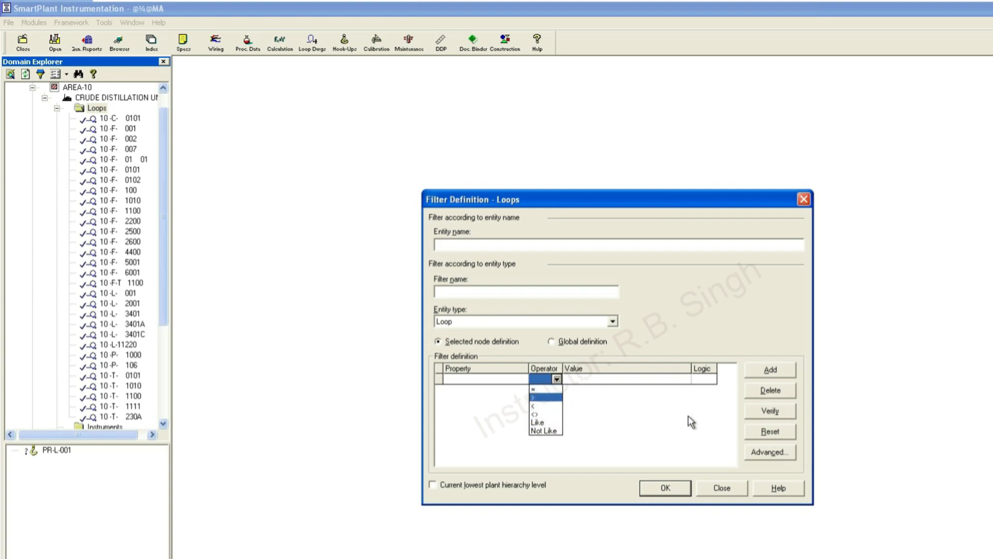
click(641, 383)
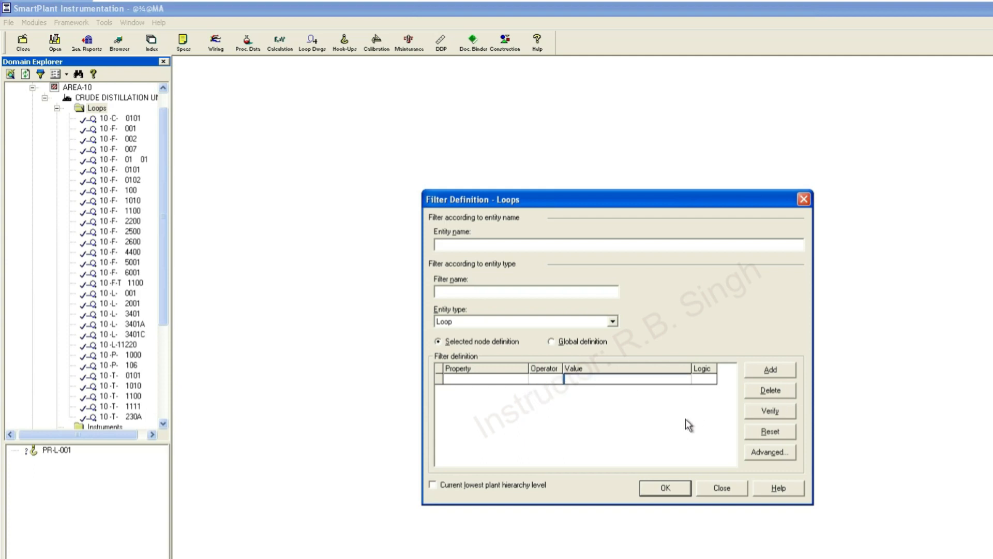
click(520, 291)
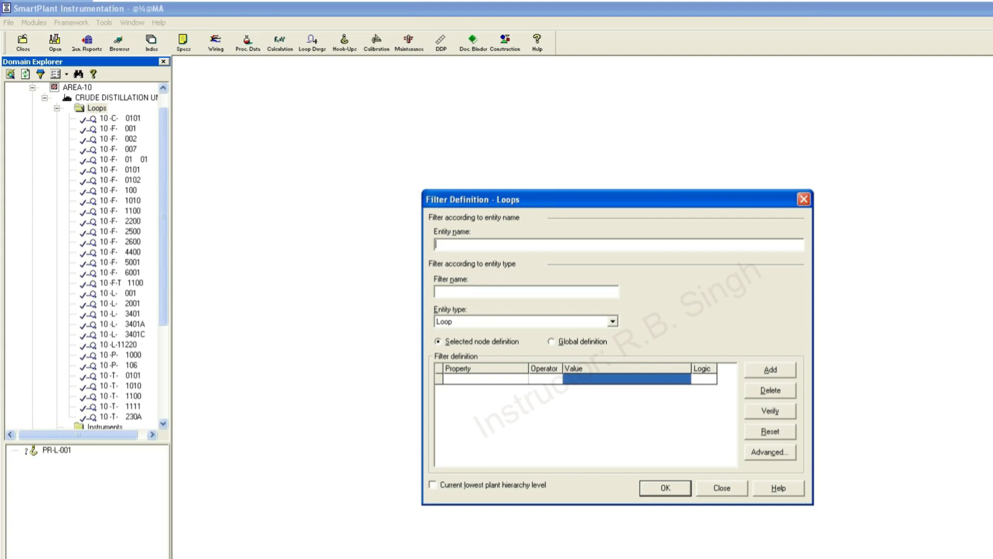
Step: Try to filter the loops by the entity name 5001
click(510, 247)
text(5)
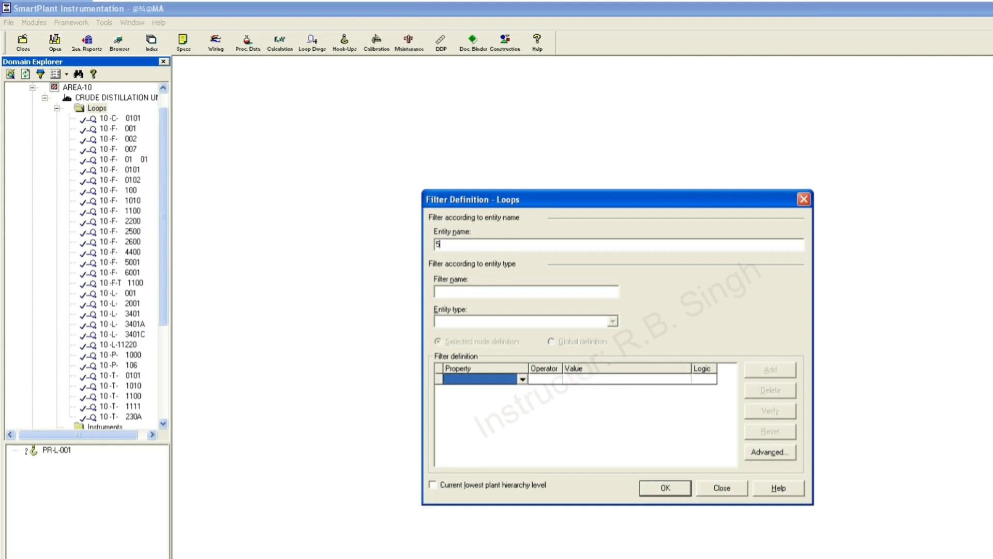
text(001)
click(660, 489)
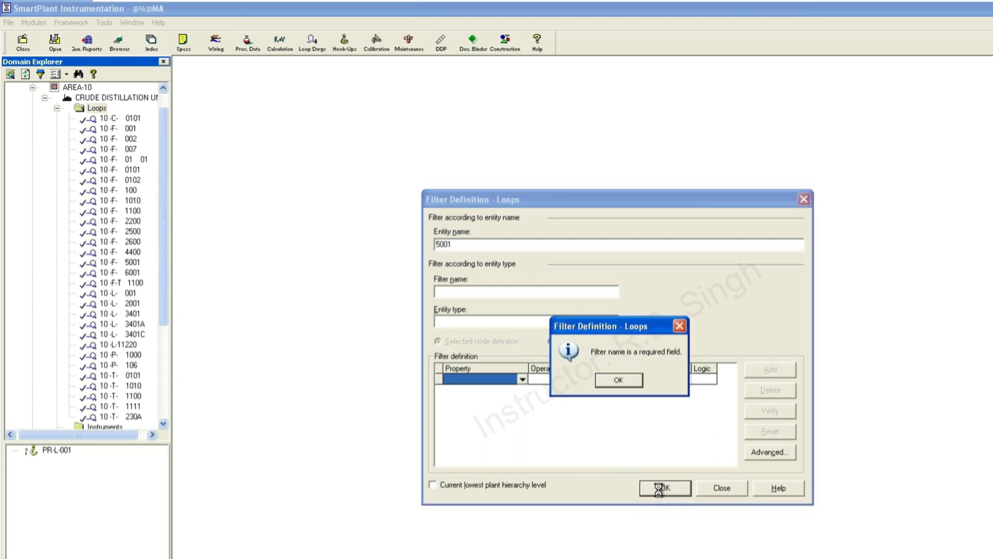
click(622, 385)
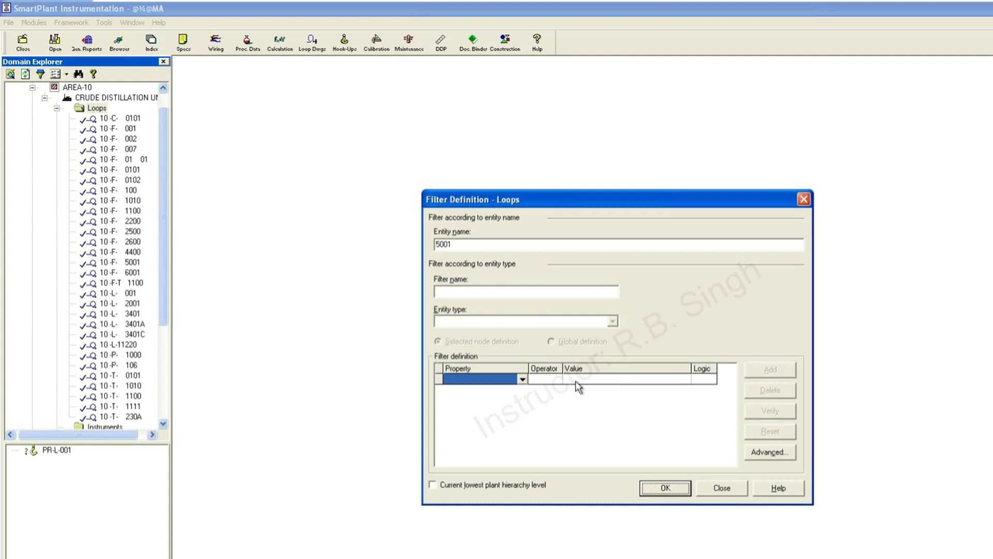
Step: Try to apply a loop filter condition with operator Like, value 5001 and logic OR, and close the filter definition
click(576, 381)
text(5001)
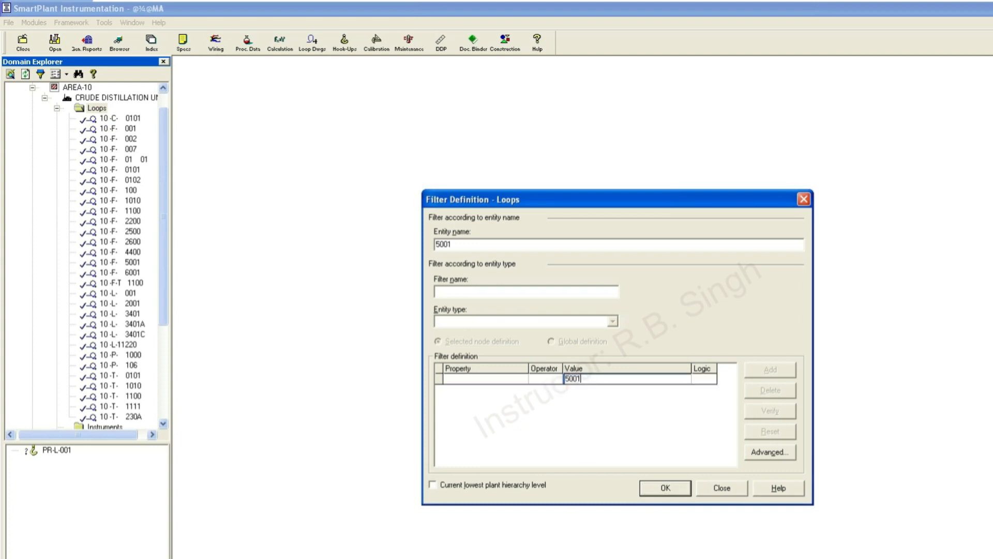
click(545, 379)
click(557, 380)
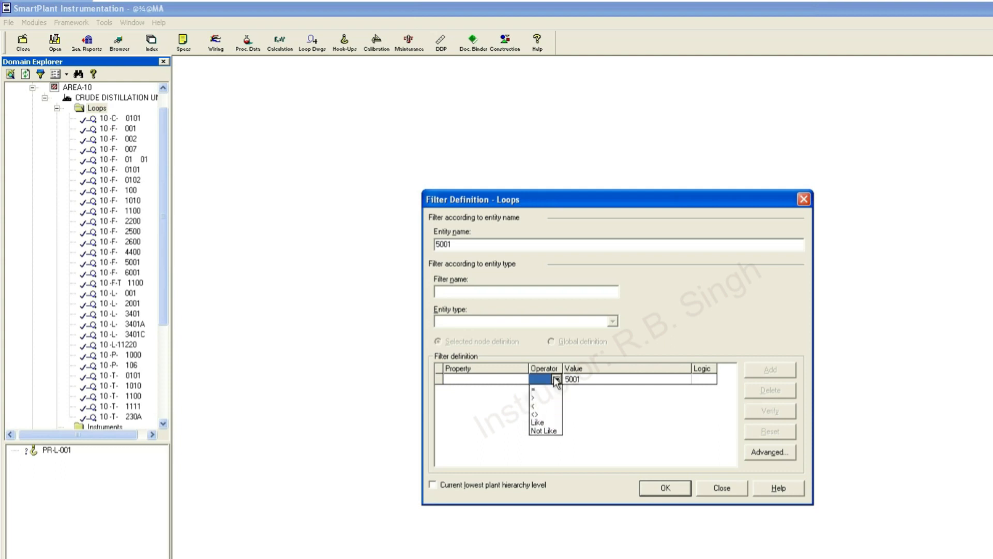
click(549, 423)
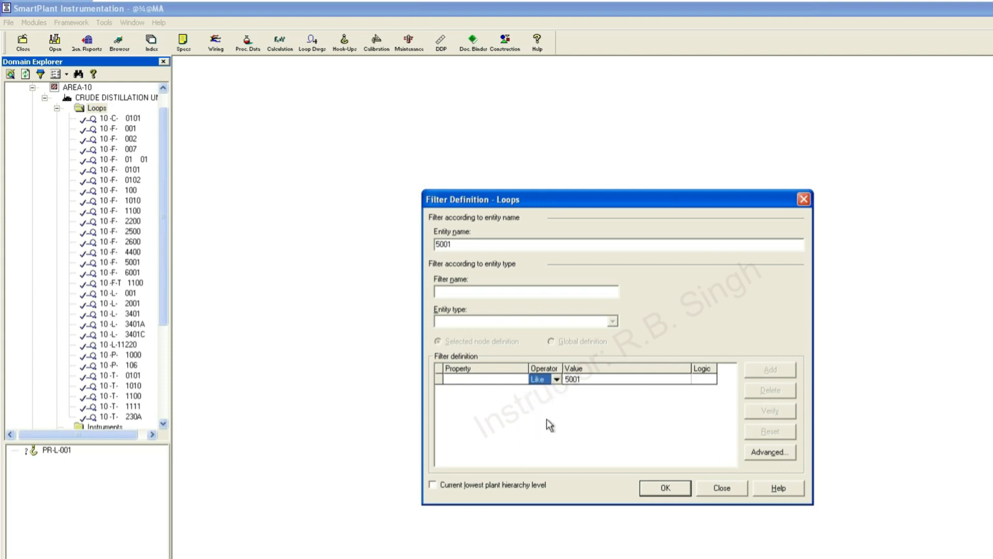
click(522, 380)
click(523, 379)
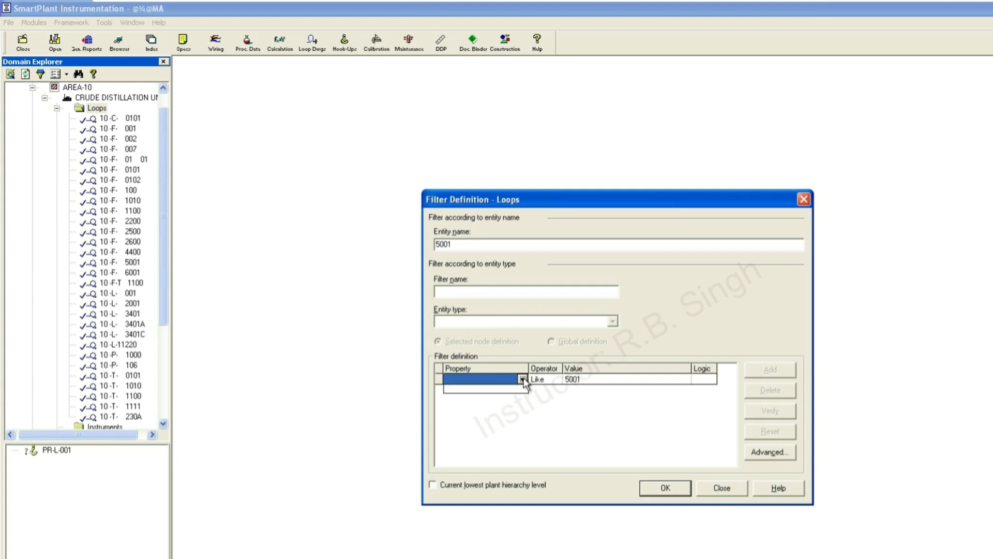
click(705, 380)
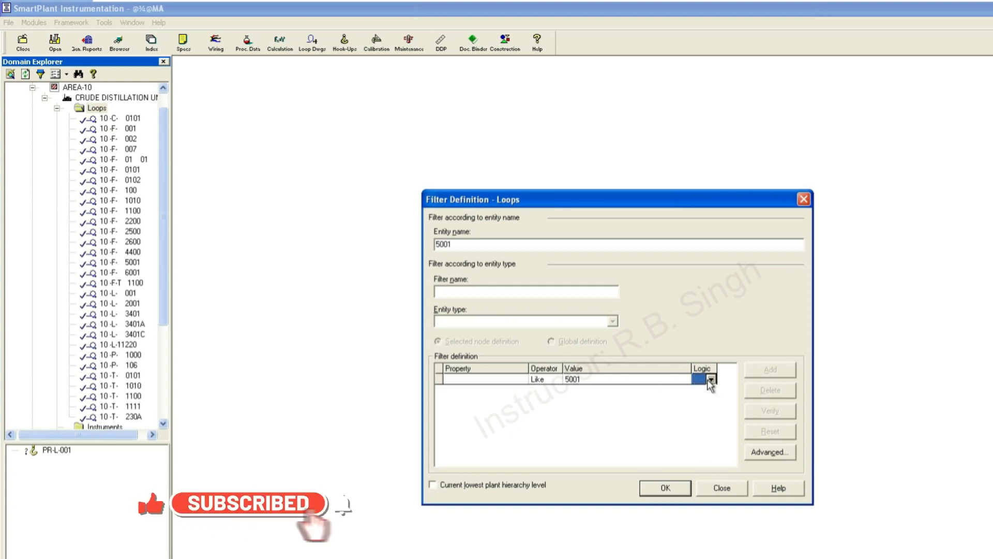
click(708, 380)
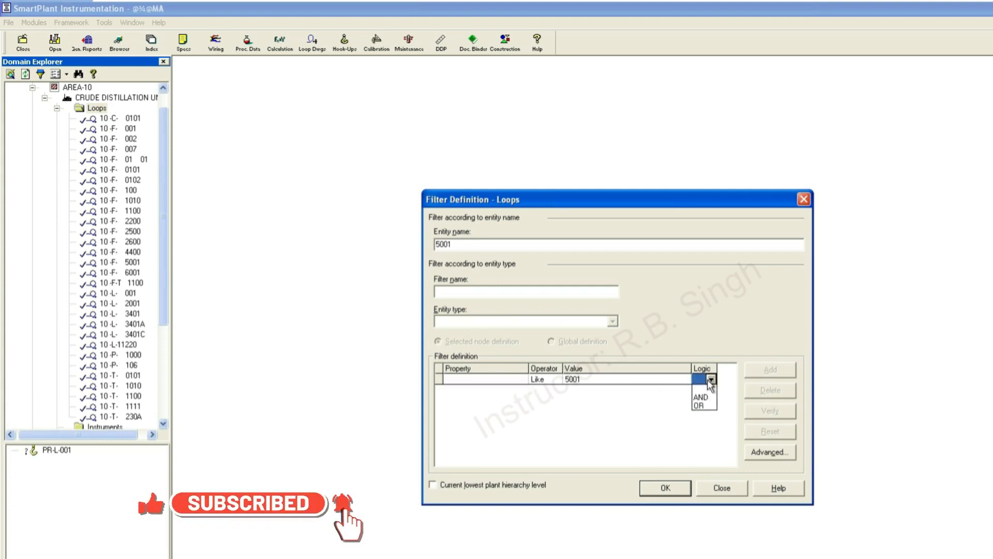
click(699, 405)
click(666, 489)
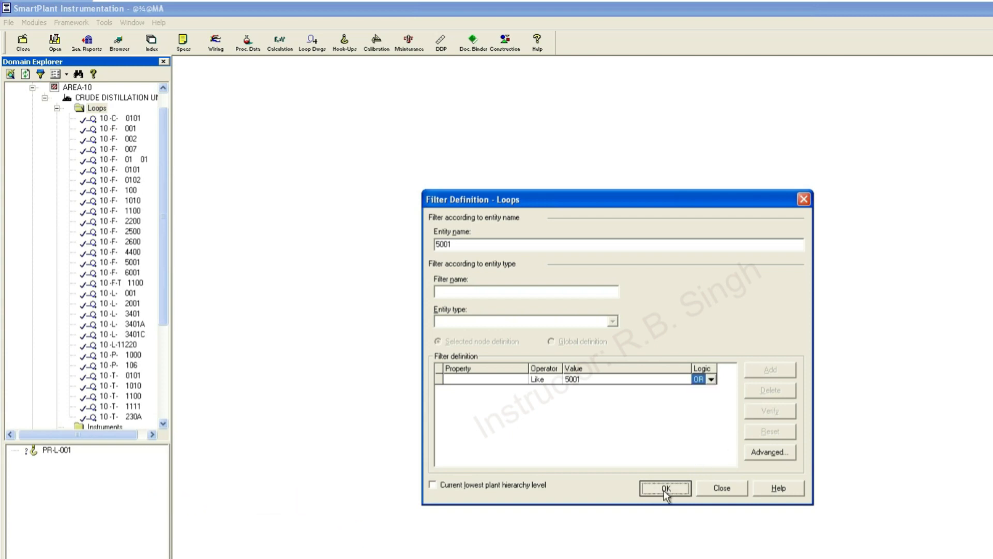
click(622, 379)
click(723, 486)
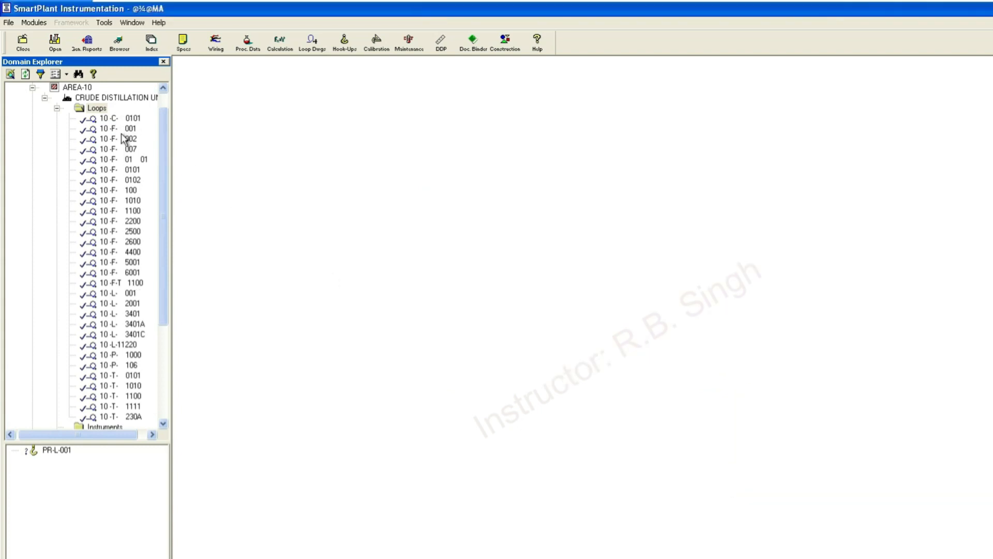
Step: Create a new loop in the CRUDE DISTILLATION UNIT's Loops folder with the number 10-F-0103
right_click(99, 110)
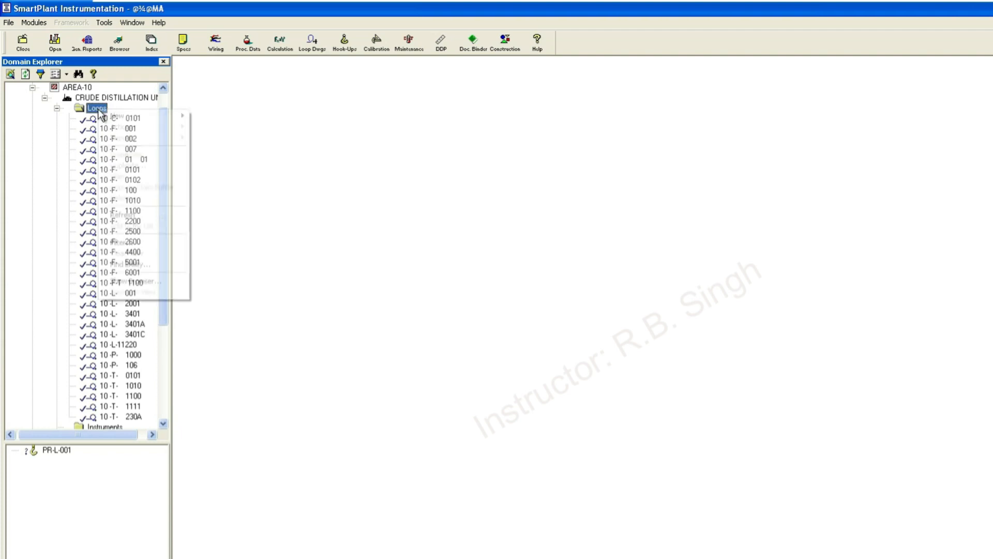
mouse_move(117, 118)
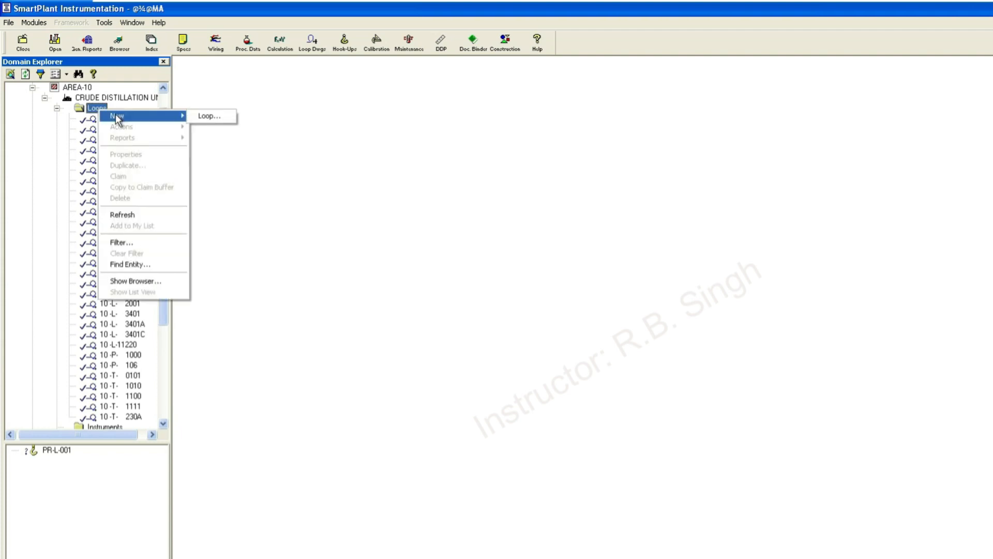
click(209, 118)
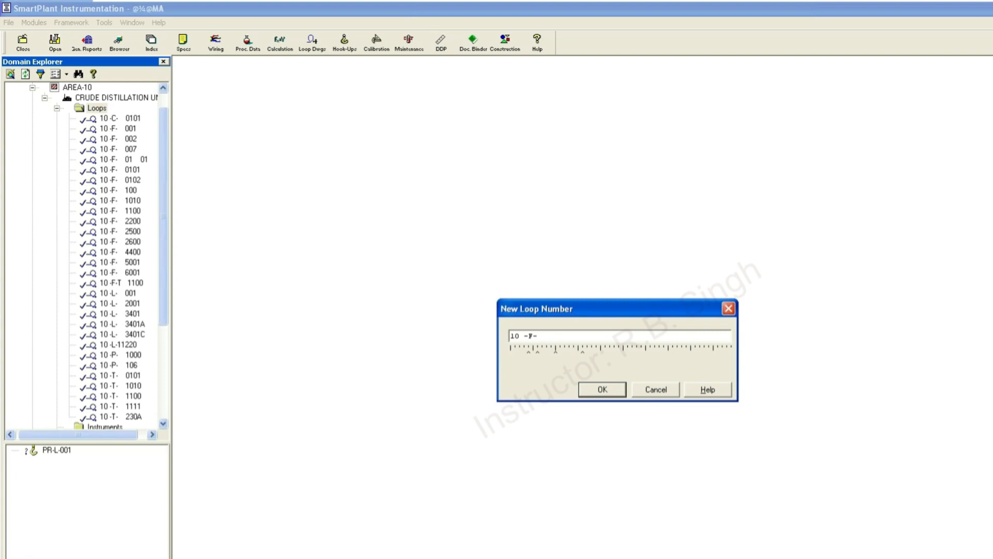
text(0103)
click(600, 392)
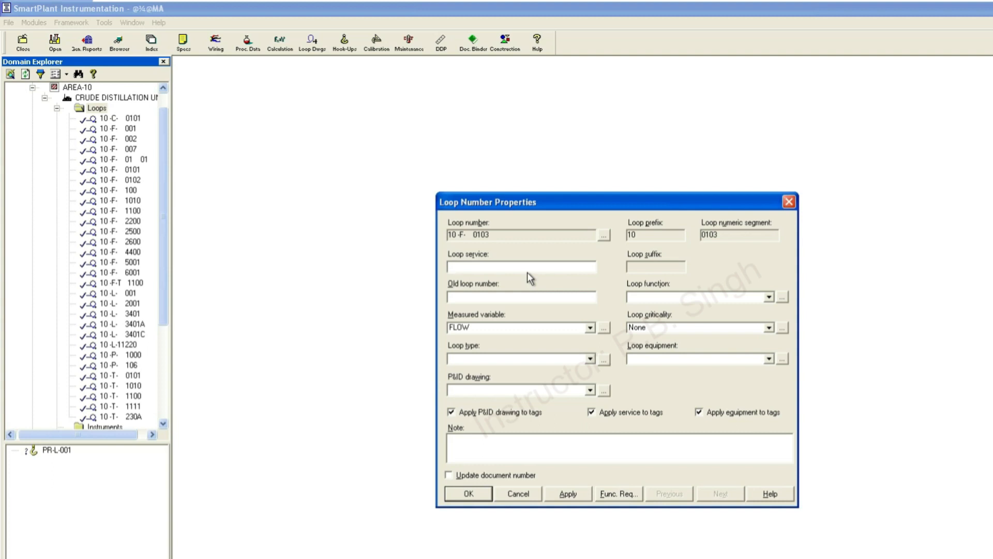
Step: Enter "Hot water Supply" as the loop service
text(Hot water Supplu)
key(BackSpace)
text(y)
Step: Look through the selectable measured variables for the loop, leaving FLOW selected
click(590, 329)
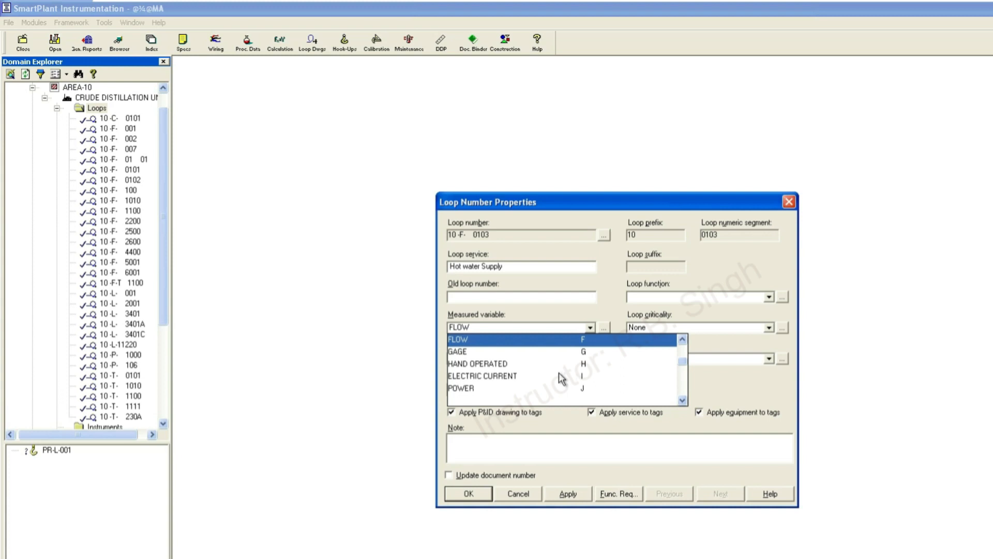
scroll(560, 378, down, 2)
scroll(560, 378, up, 3)
scroll(559, 371, up, 3)
scroll(559, 373, down, 2)
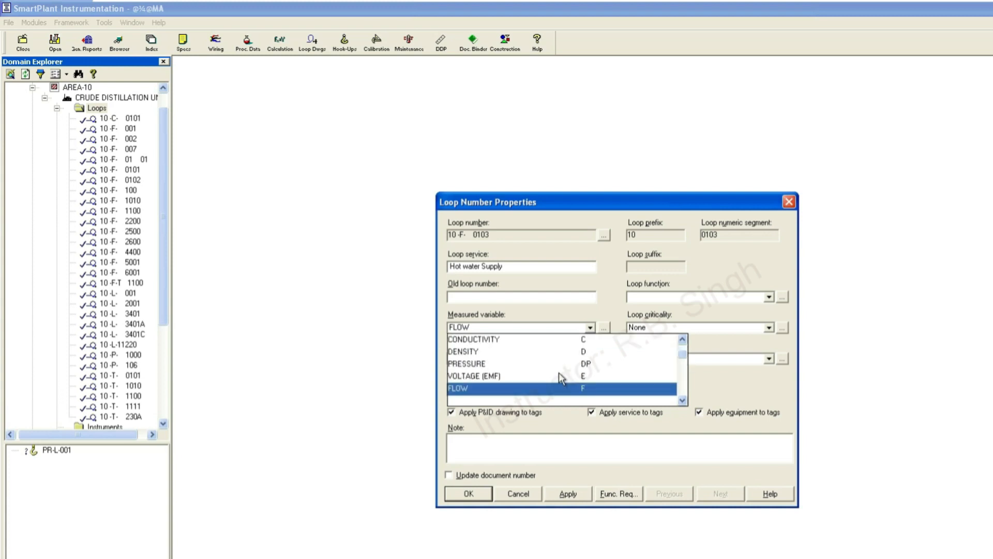
click(530, 326)
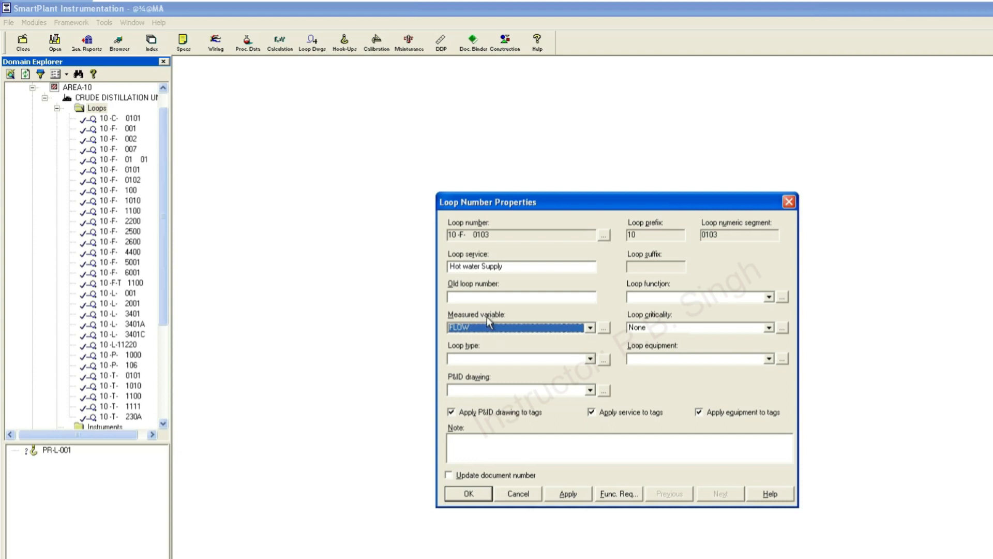
Step: Save the loop's changes and view the supporting table of measured variables without changing it
click(604, 331)
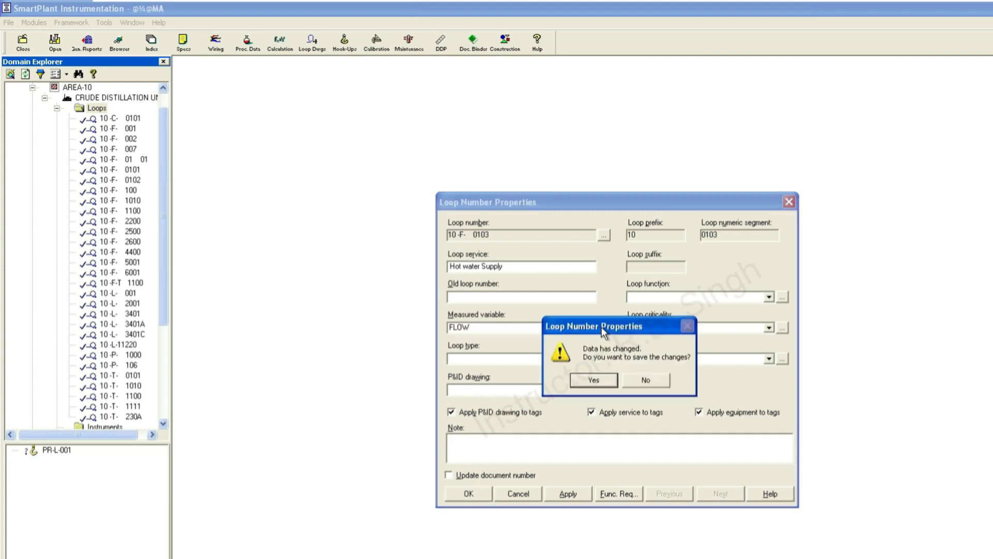
click(600, 378)
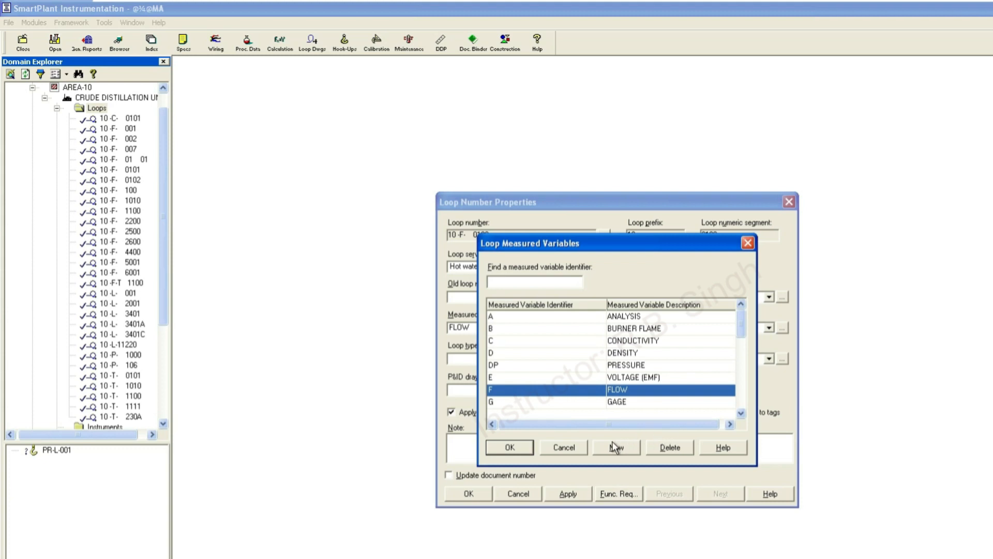
click(564, 448)
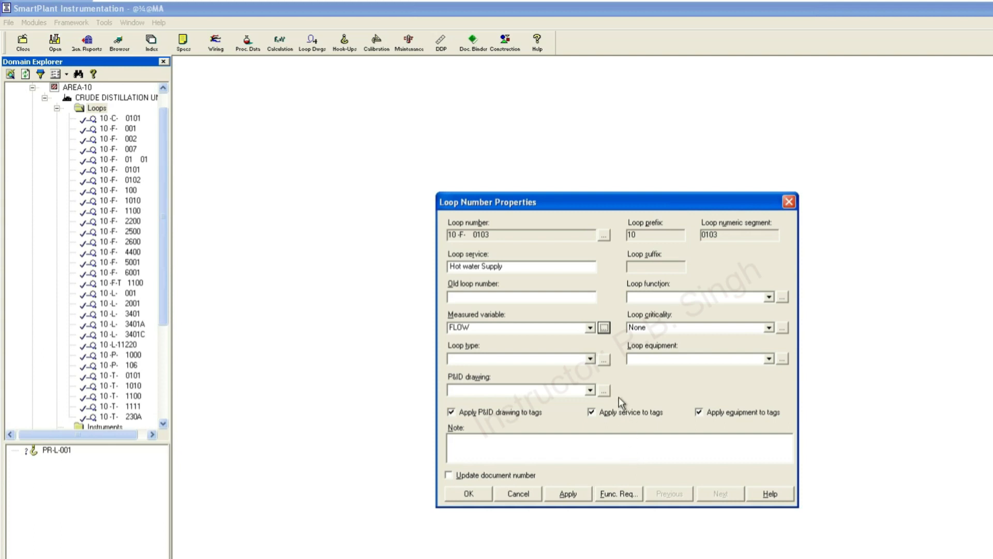
Step: Set the loop type to Open
click(590, 359)
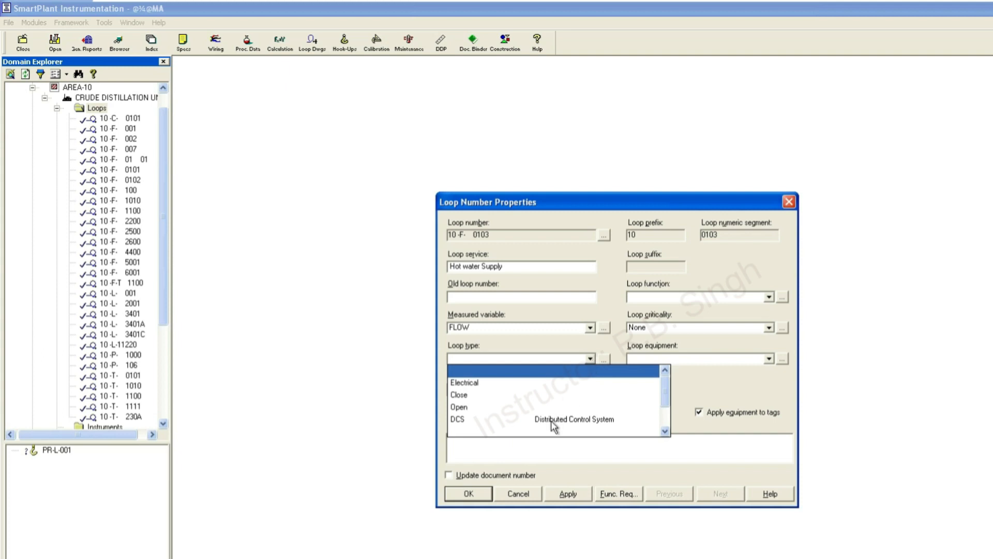
scroll(550, 420, down, 1)
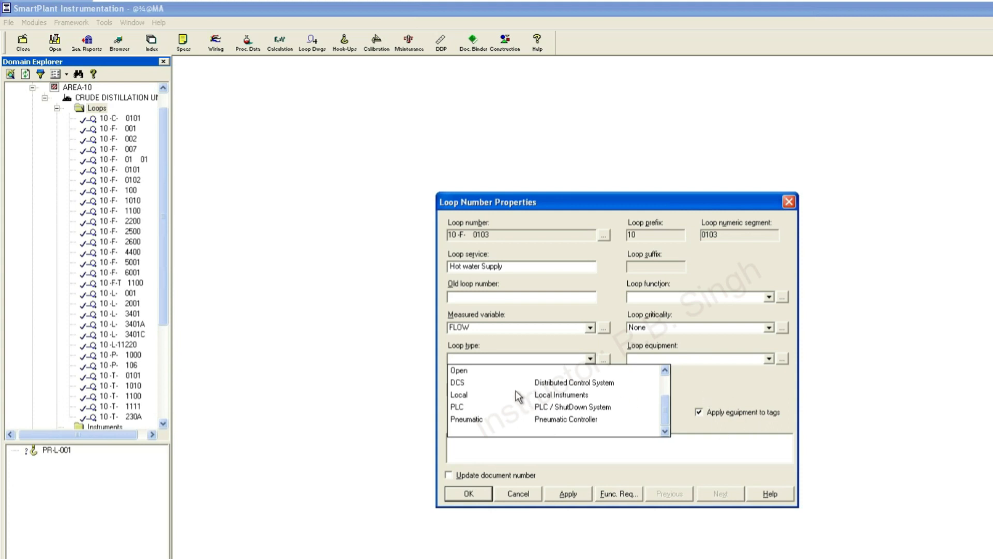
scroll(471, 377, up, 1)
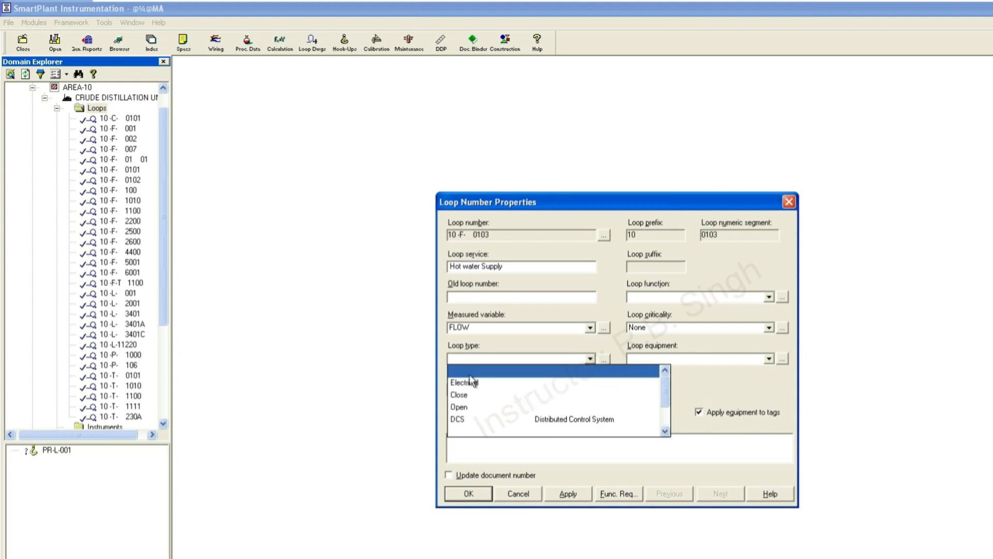
click(464, 408)
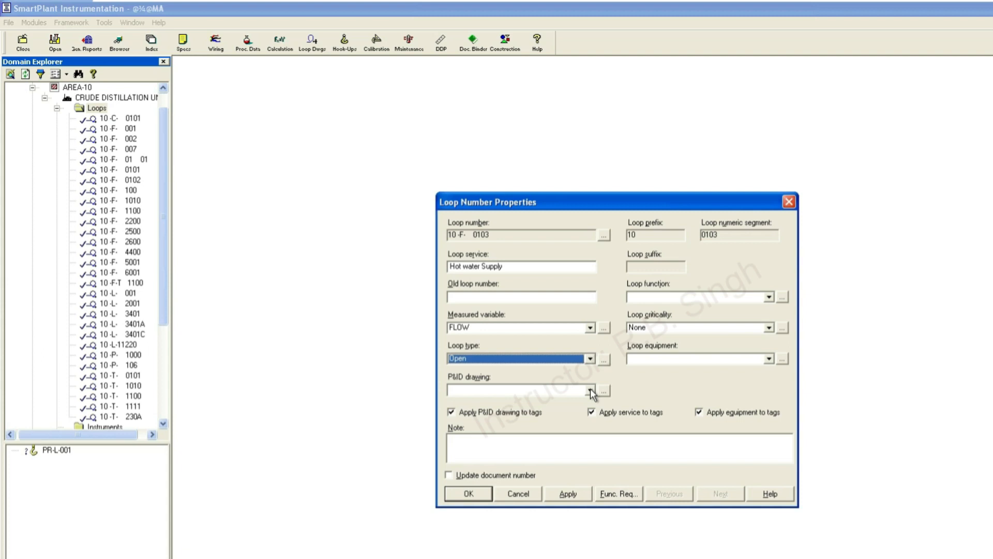
Step: Turn off applying the P&ID drawing, service and equipment to the loop's tags
click(516, 412)
click(641, 413)
click(710, 411)
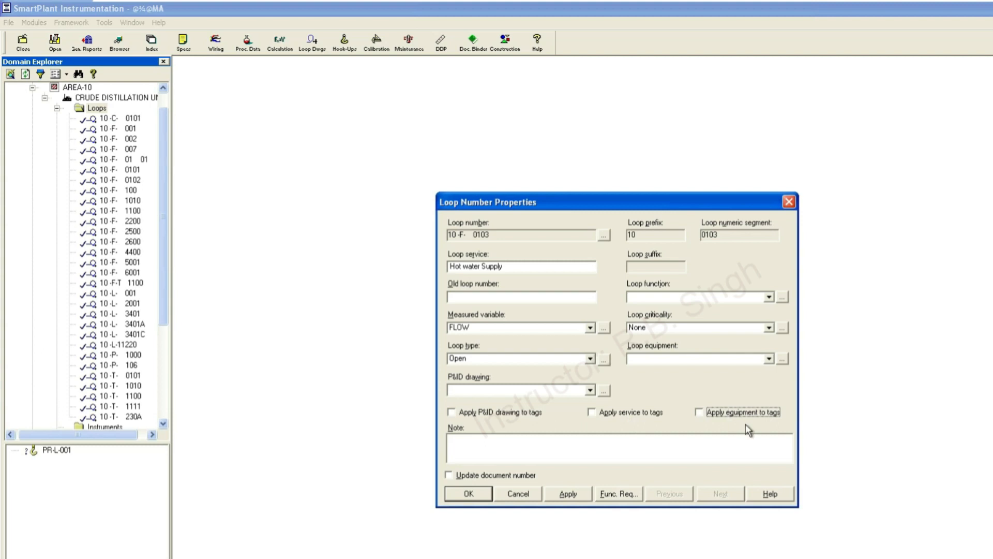
Step: Accept the loop number properties and decline creating a tag number associated with the new loop
click(492, 444)
click(485, 493)
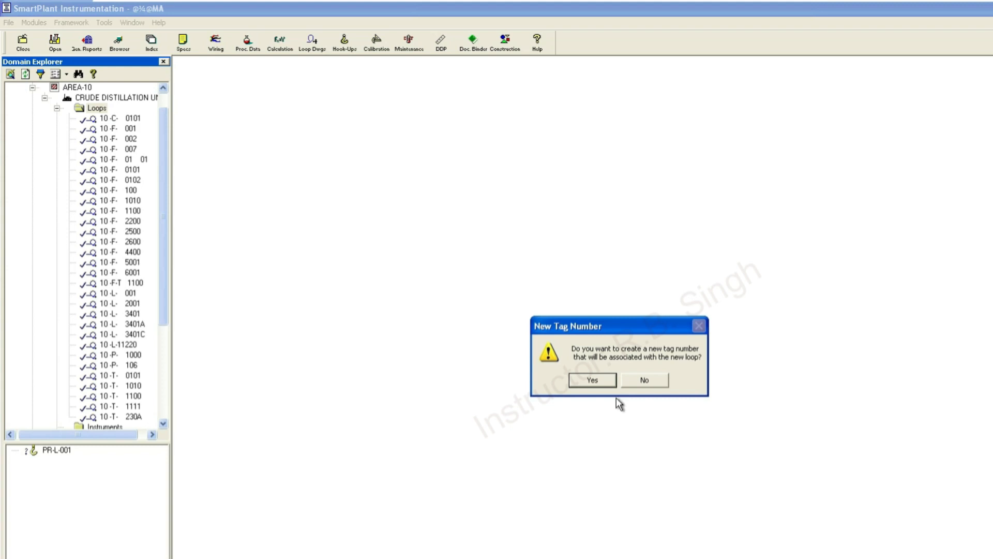
click(645, 381)
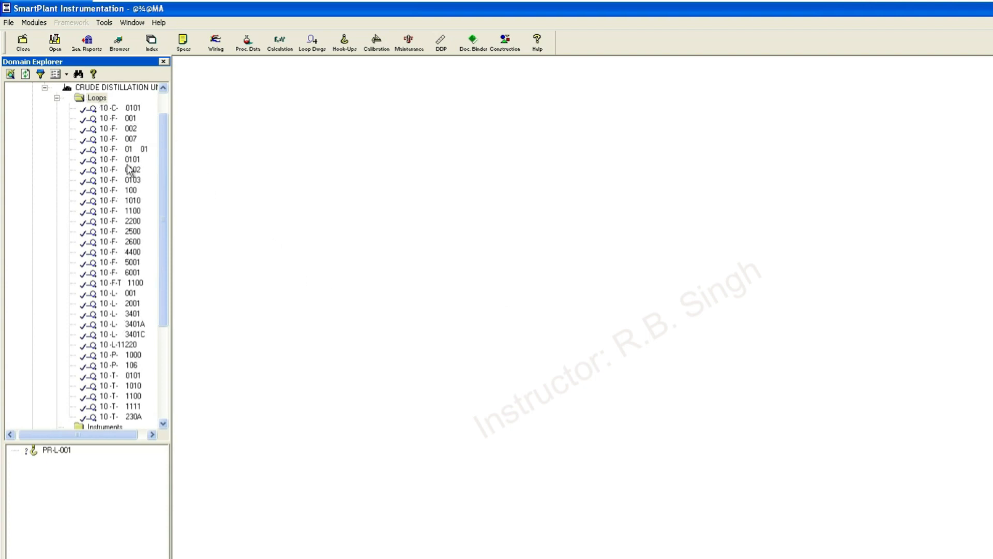
Step: Create a new conventional instrument under loop 10-F-0103 with the tag number 10-FIT-0103
click(129, 183)
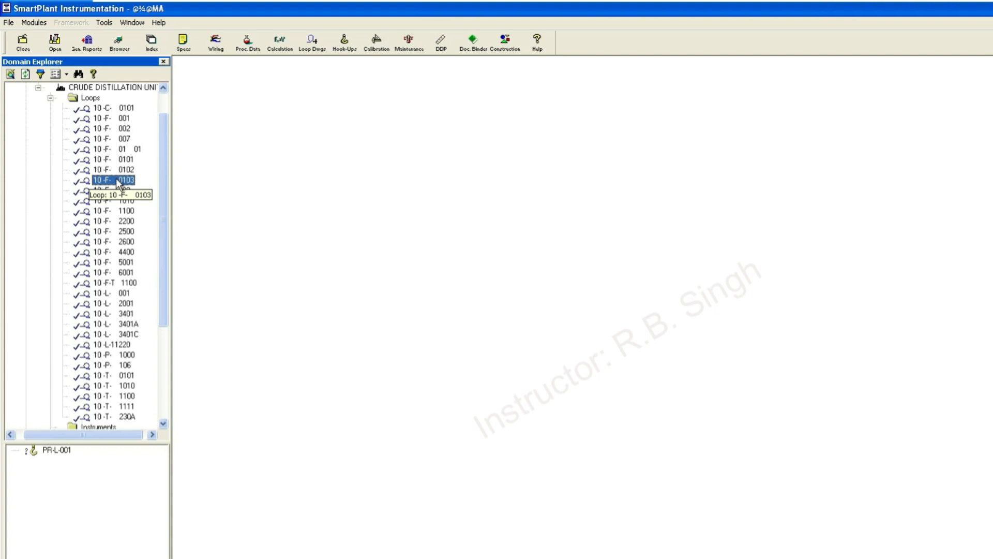
right_click(117, 179)
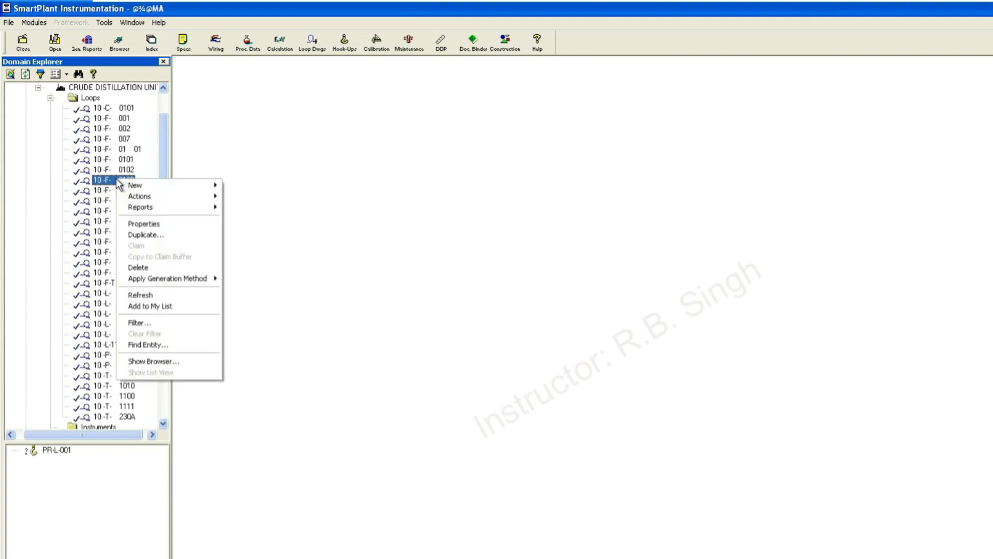
mouse_move(124, 186)
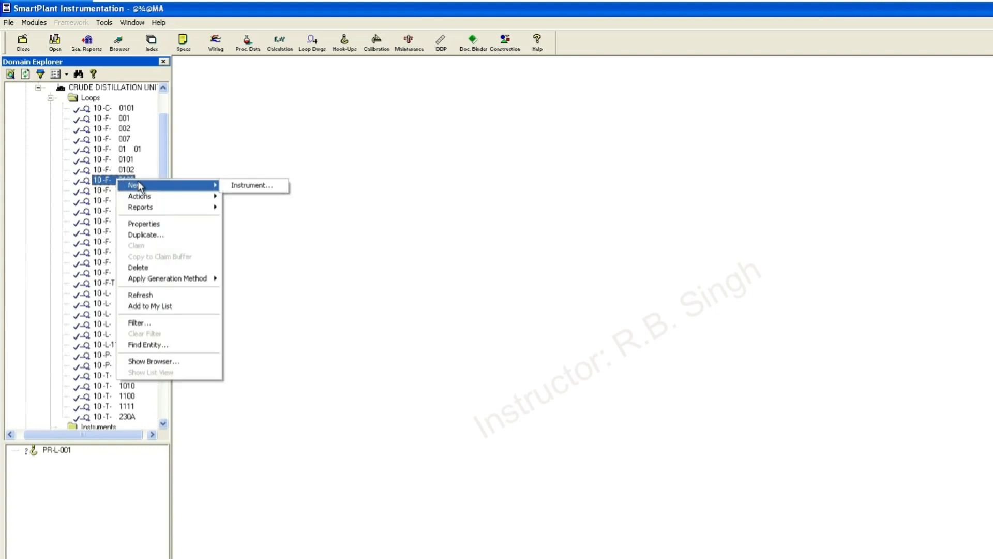
click(252, 186)
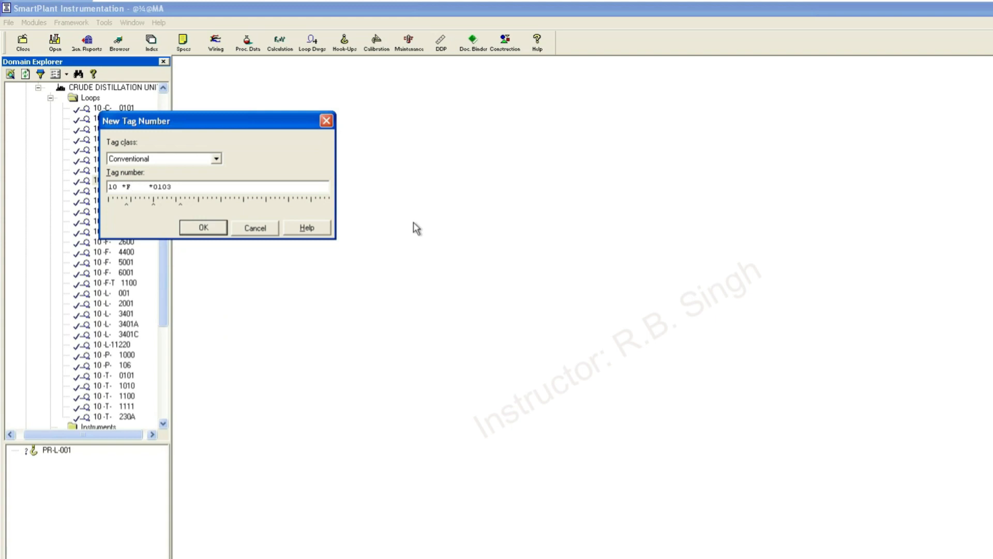
text(IT)
click(216, 228)
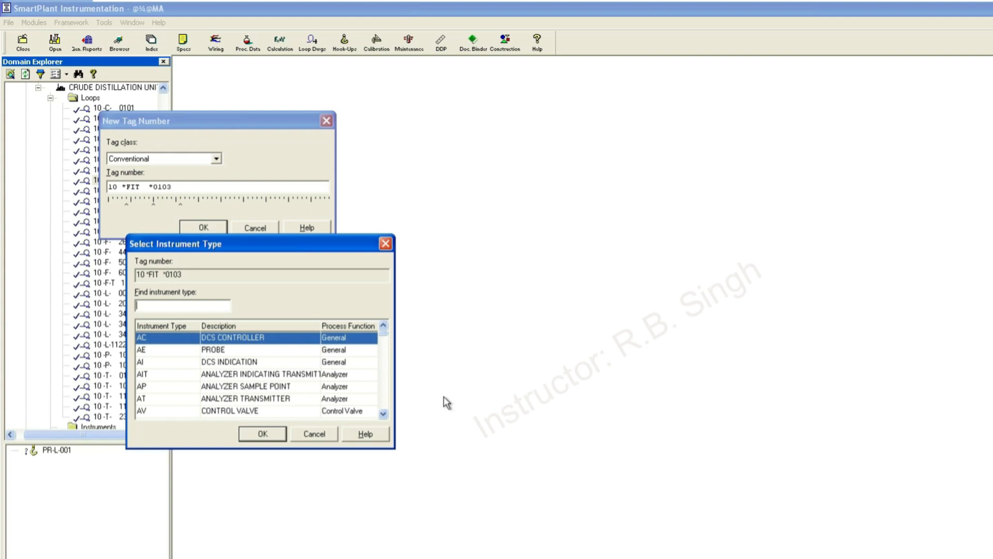
Step: Assign the instrument type FT, FLOW TRANSMITTER, to the new tag
click(383, 414)
click(383, 414)
click(384, 414)
click(384, 415)
click(383, 414)
click(383, 415)
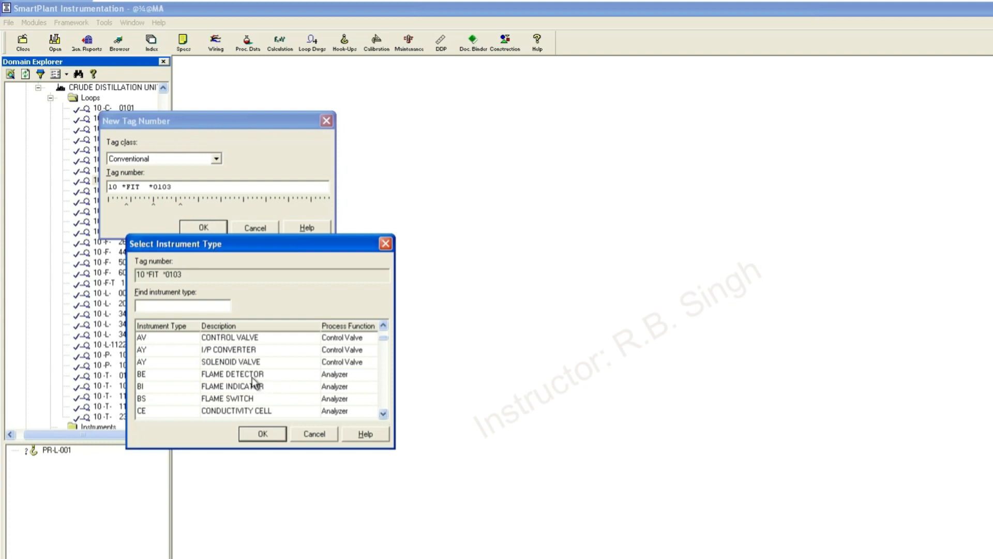
scroll(254, 383, down, 2)
scroll(255, 383, down, 4)
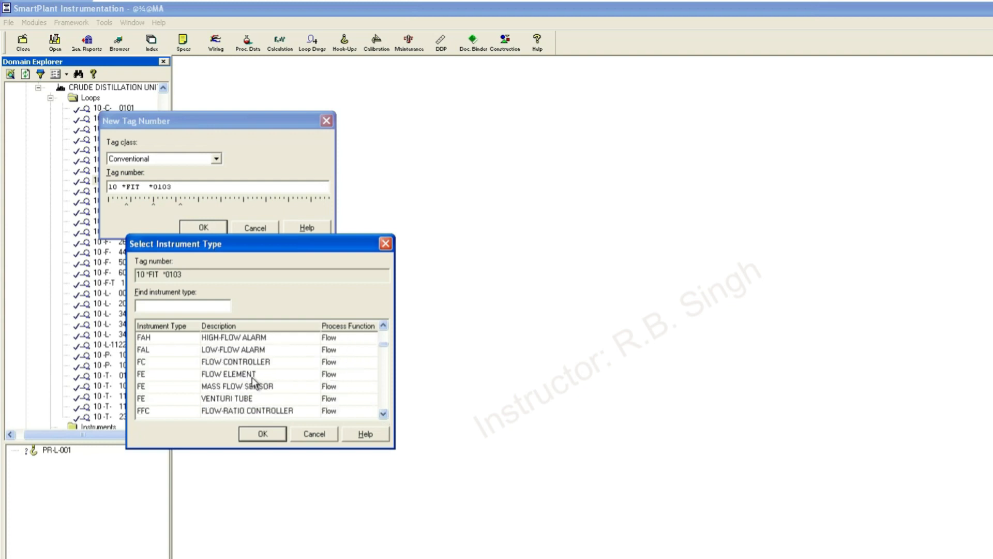
scroll(255, 383, down, 3)
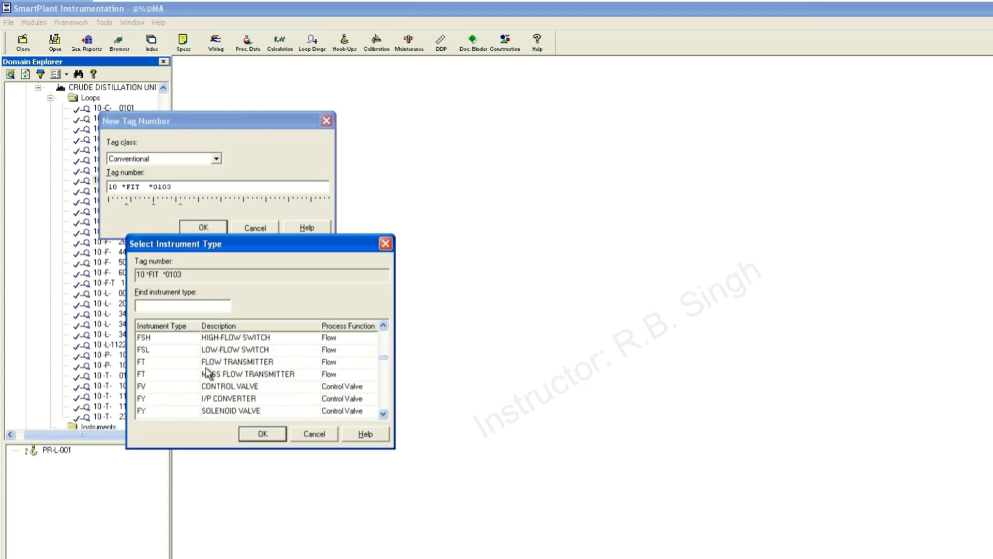
click(231, 364)
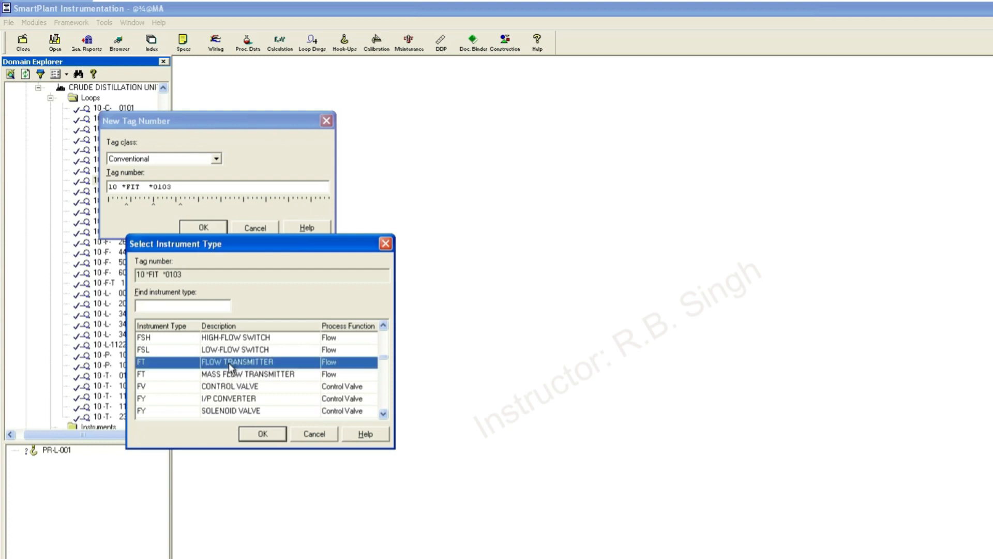
click(263, 433)
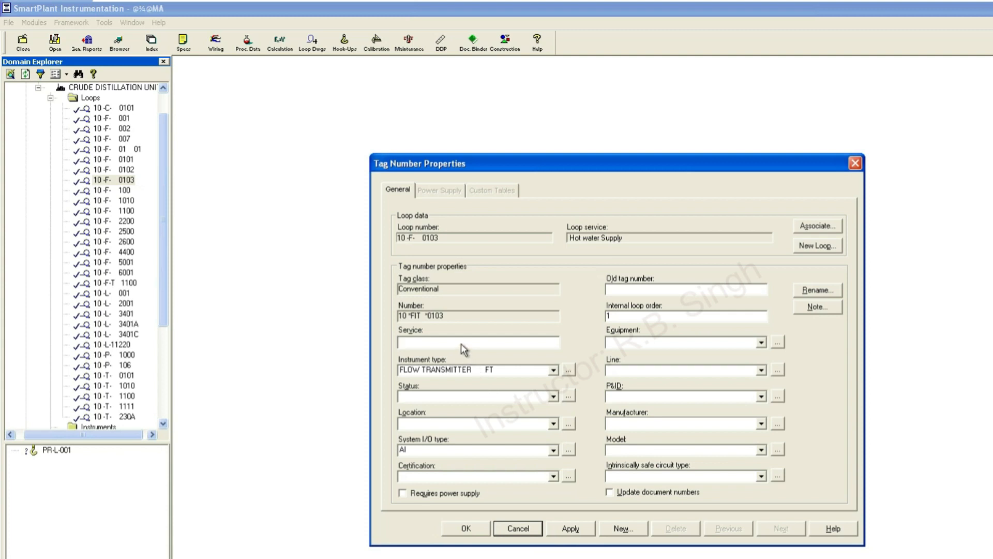
Step: Enter "Hot Water Supply" as the tag's service and set its status to NEW DEVICE1
text(Hot Water Supply)
click(535, 400)
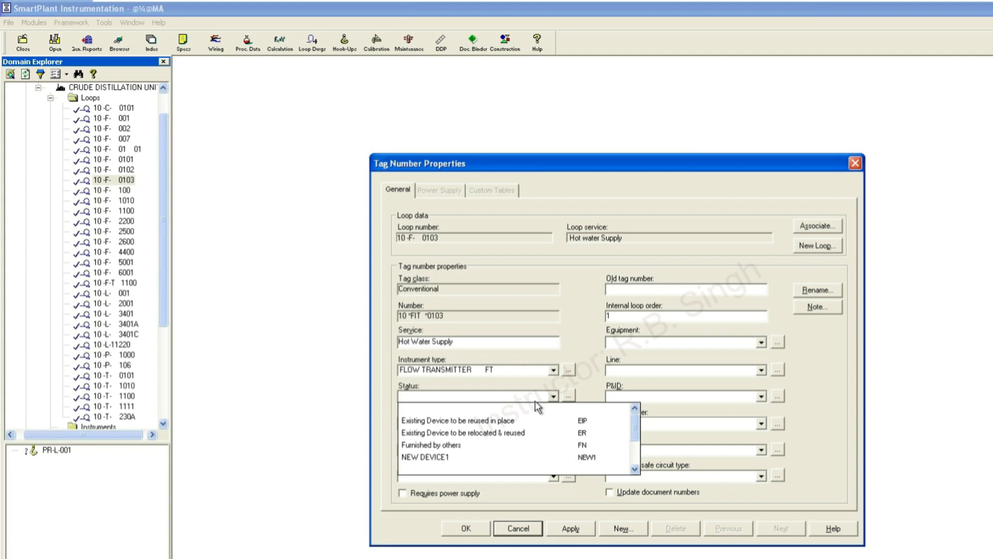
click(446, 457)
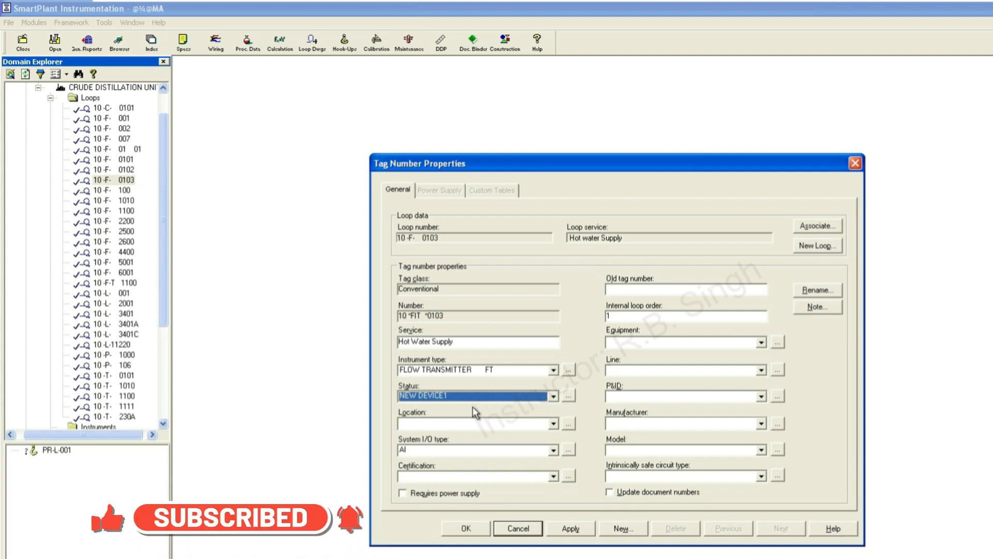
Step: Set the tag's location to Field and its certification to Intrinsically Safe
click(475, 424)
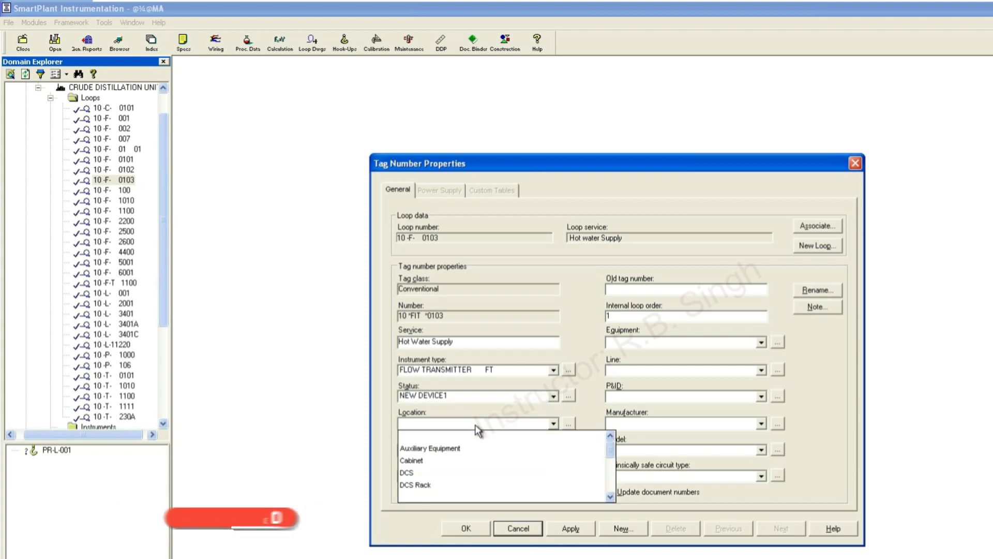
scroll(448, 475, down, 2)
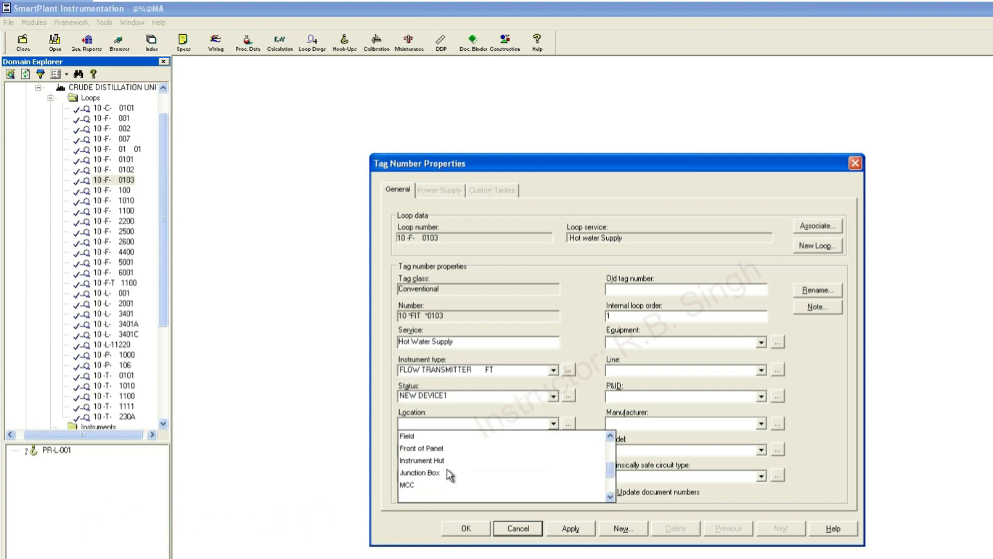
click(415, 436)
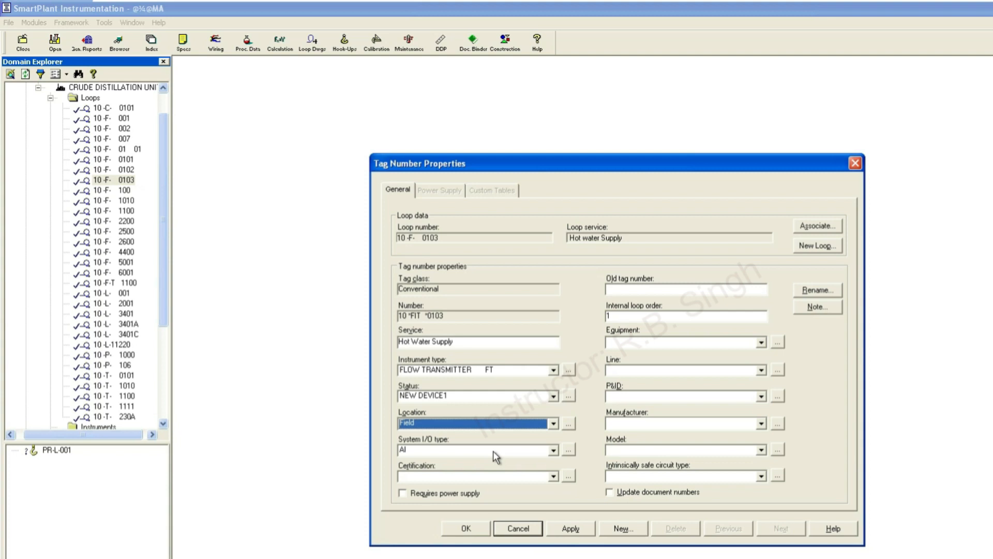
click(543, 477)
click(449, 502)
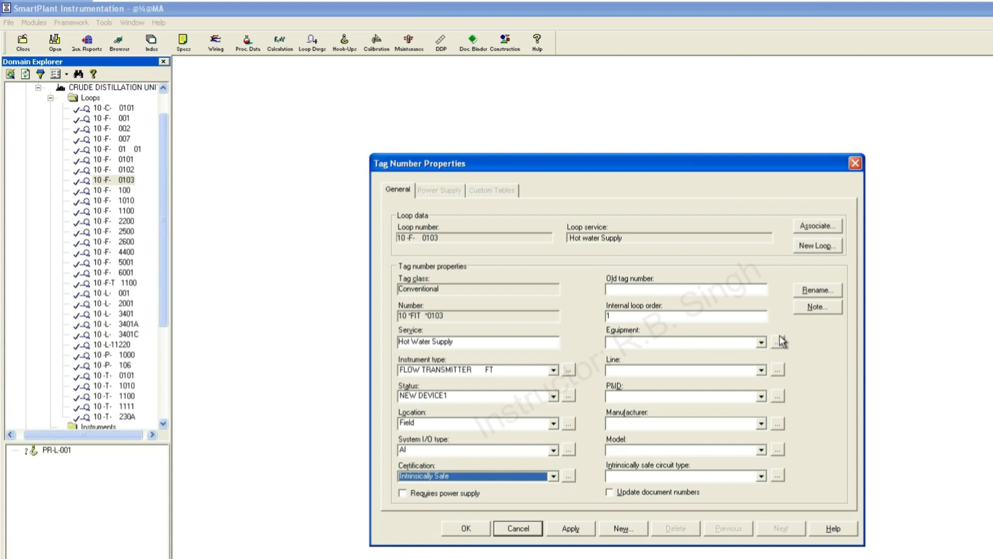
Step: Select 10-T-1001 as the tag's equipment, then save the changes and open the equipment supporting table
click(663, 343)
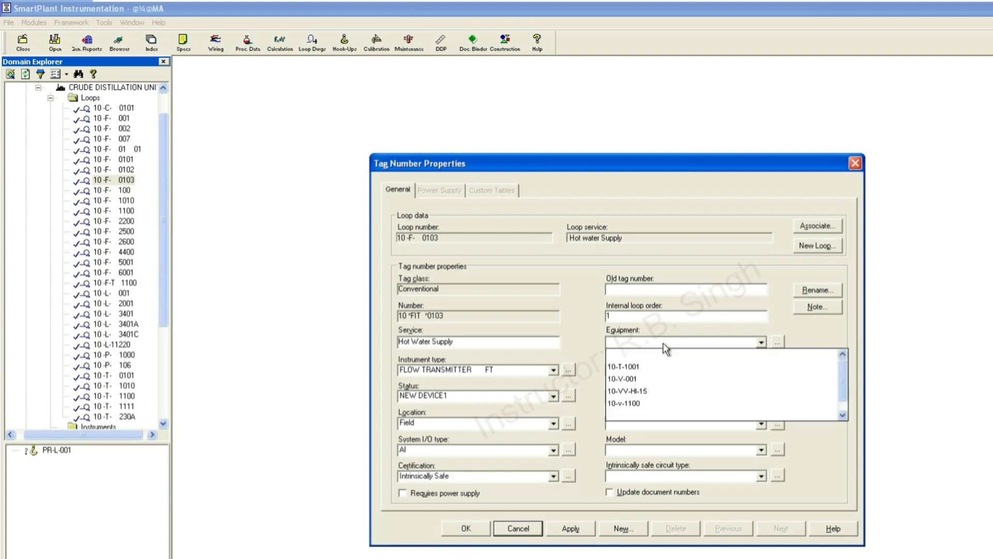
click(641, 366)
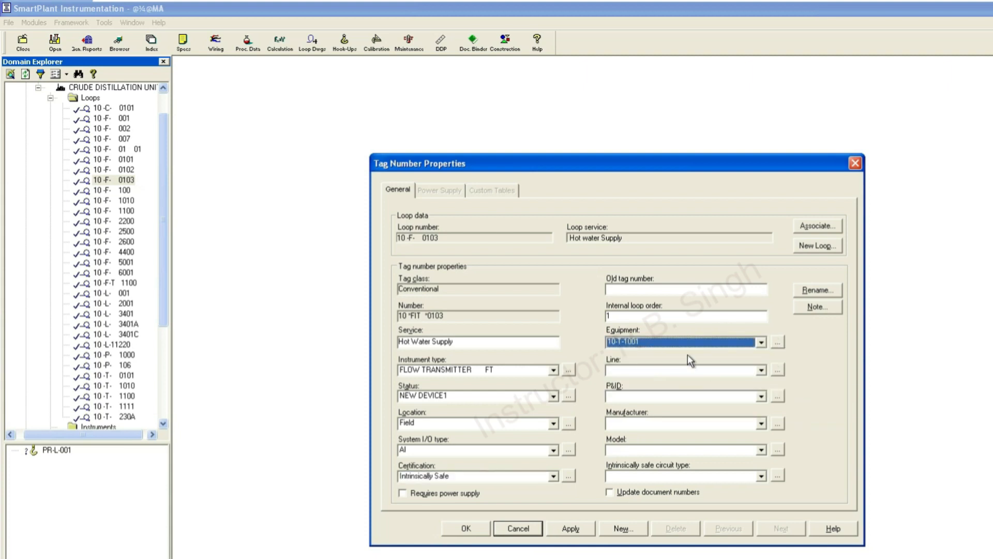
click(778, 343)
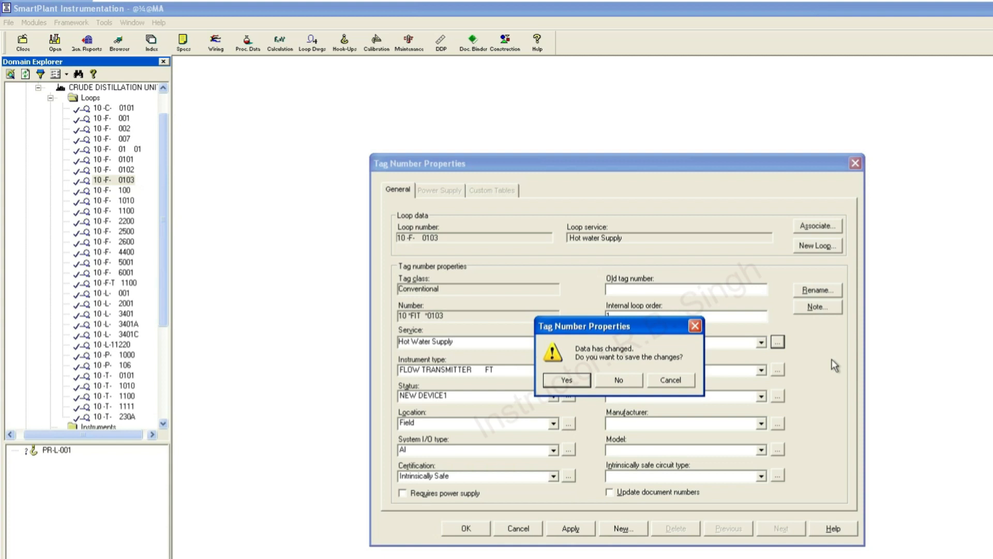
click(582, 380)
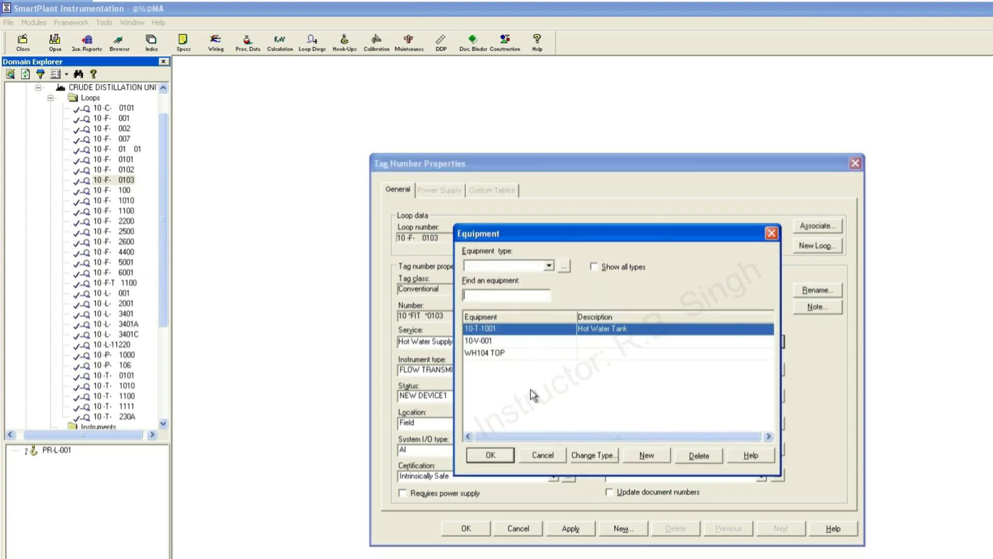
Step: Add new equipment 10-P-1013 with the description "Hot Water Tank" and assign it to the tag
click(656, 458)
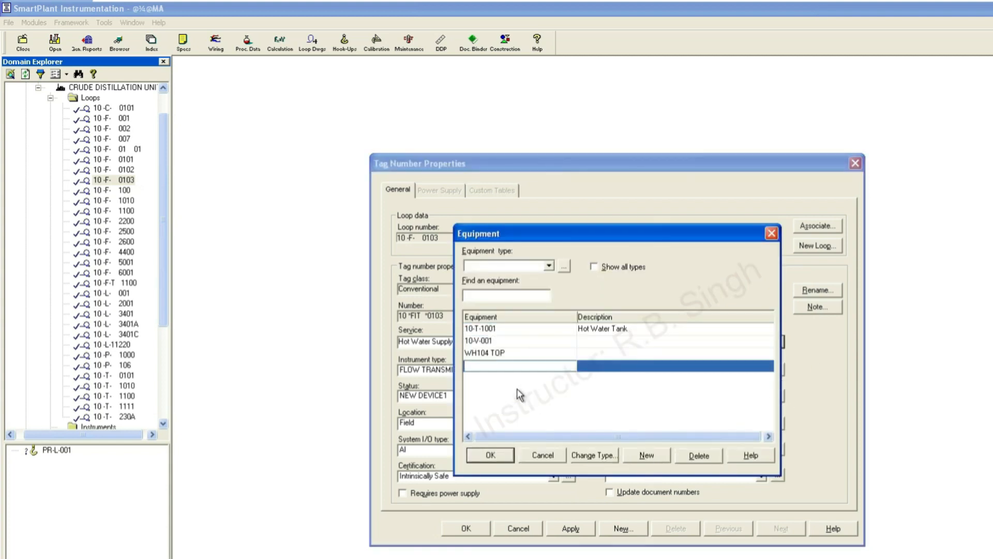
text(10-P-1013)
key(Up)
click(644, 366)
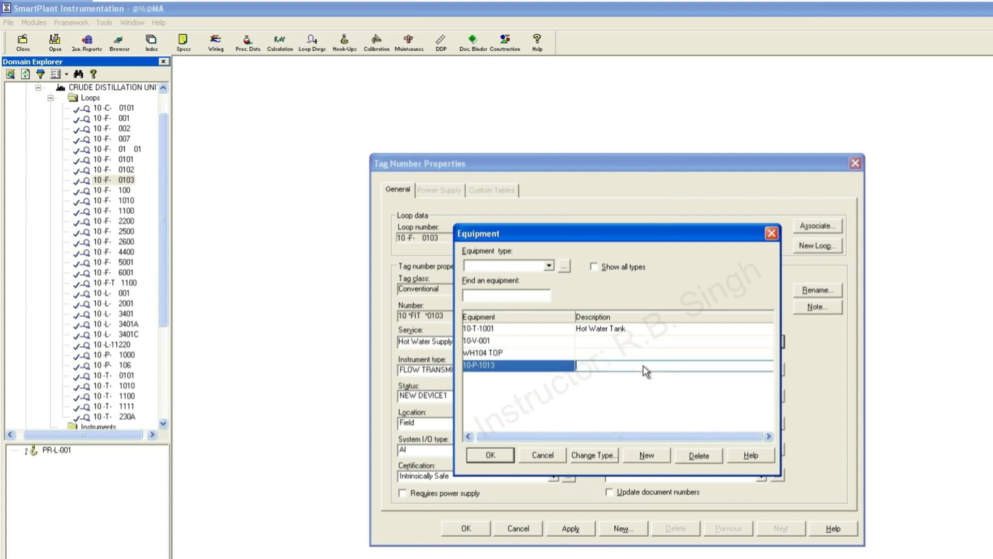
text(G)
key(BackSpace)
text(Hot A)
key(BackSpace)
text(Water Tank)
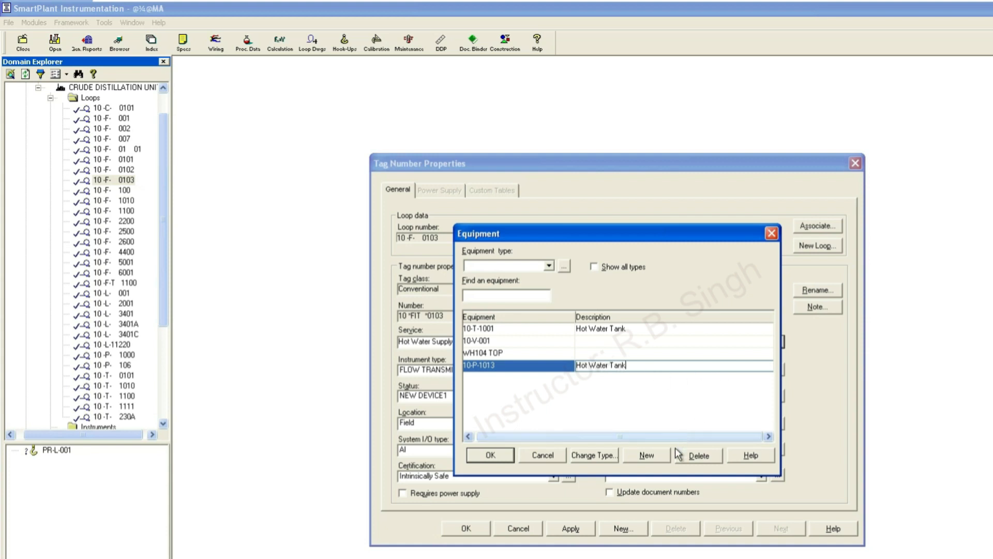
click(501, 458)
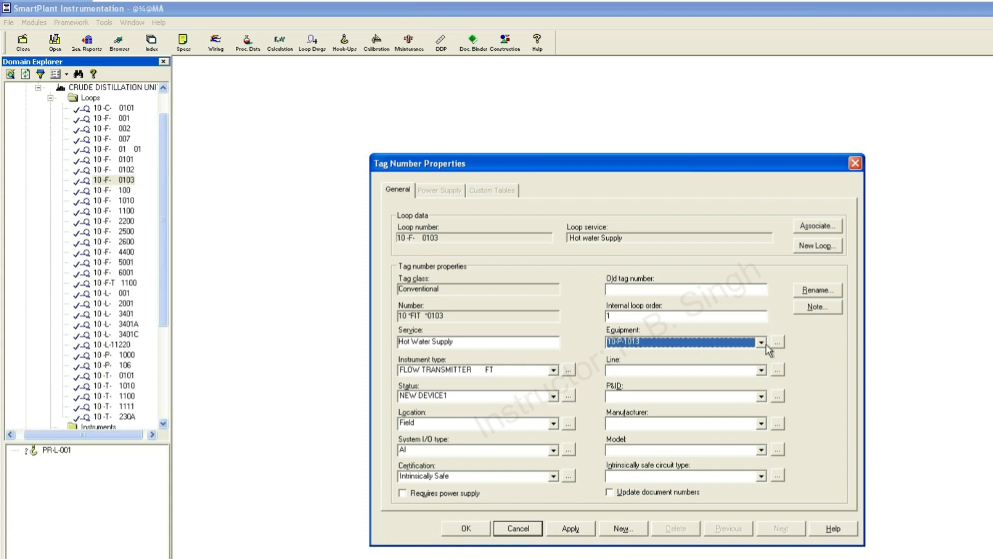
click(691, 370)
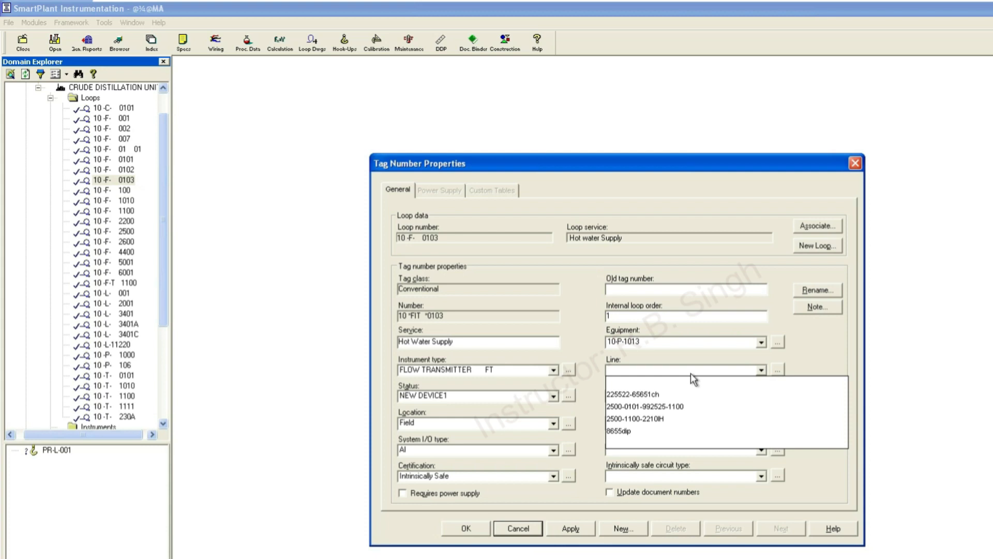
click(725, 359)
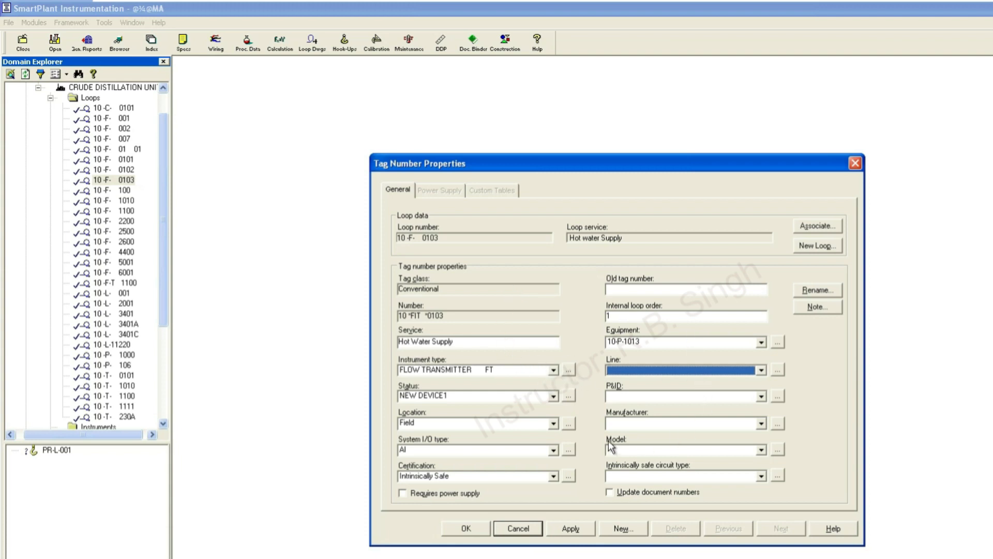
click(701, 371)
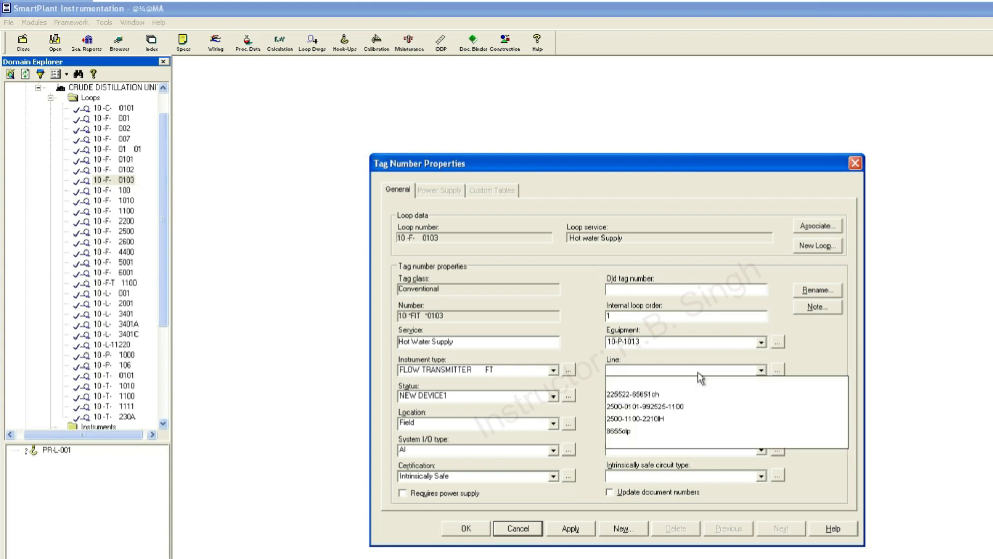
click(668, 405)
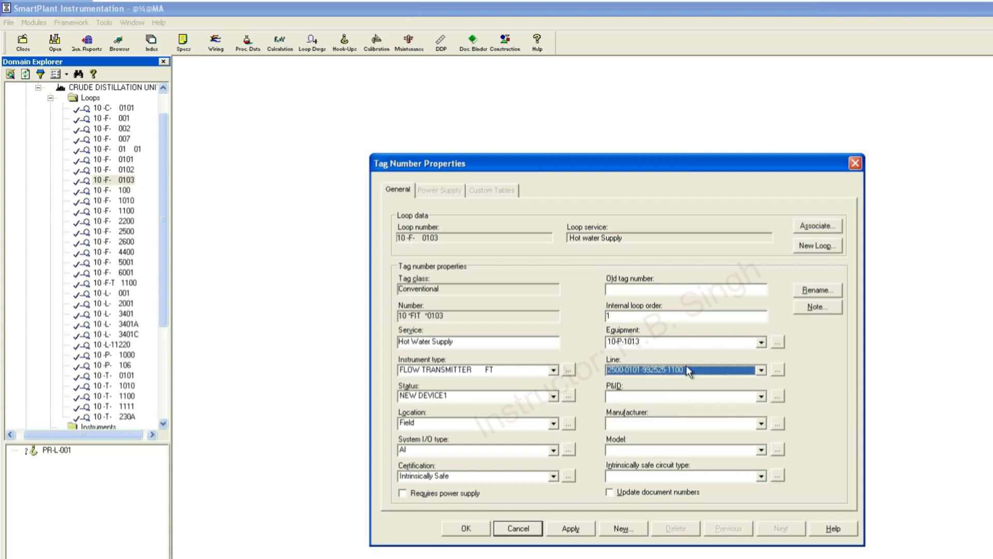
Step: Set the tag's P&ID to 010-PID-PL-100, then save and close the tag's properties
click(679, 397)
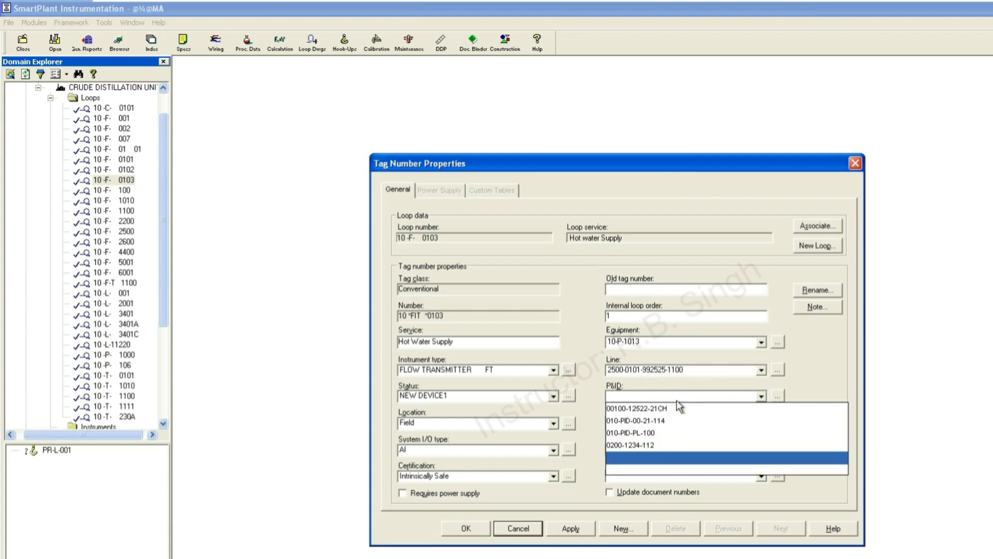
click(647, 434)
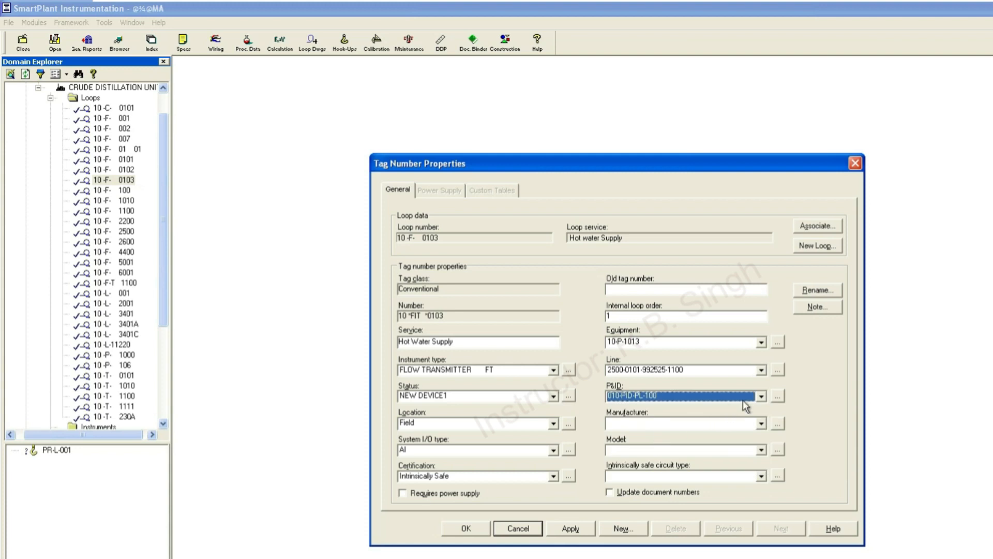
click(777, 396)
click(678, 379)
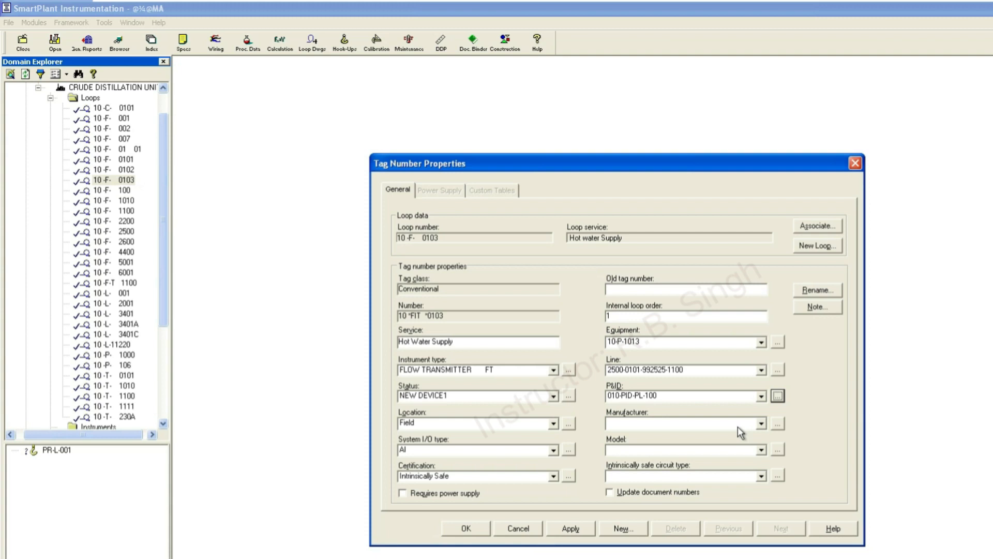
click(739, 425)
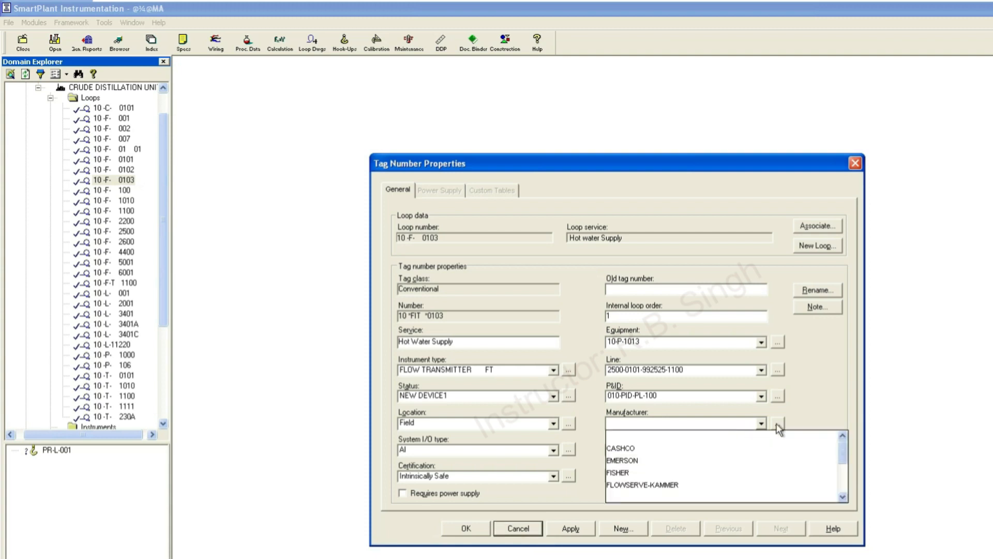
click(811, 418)
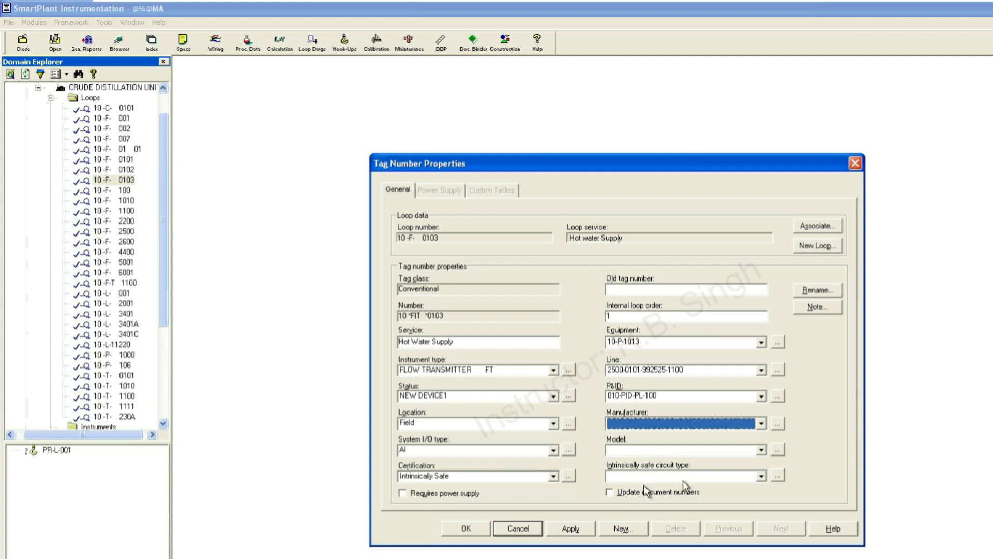
click(579, 529)
click(472, 528)
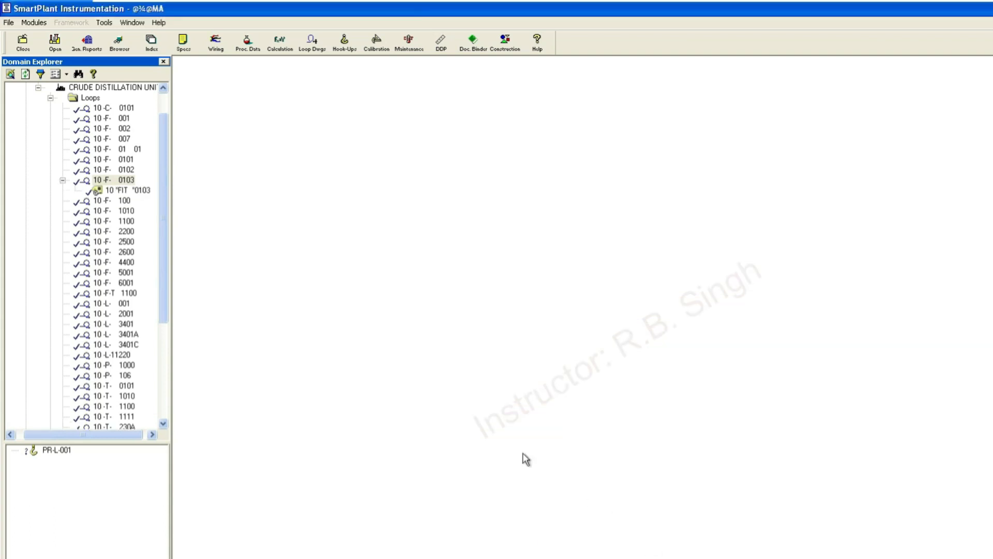
Step: Create a new conventional instrument tag numbered 10-FIC-0103 under loop 10-F-0103
double_click(128, 191)
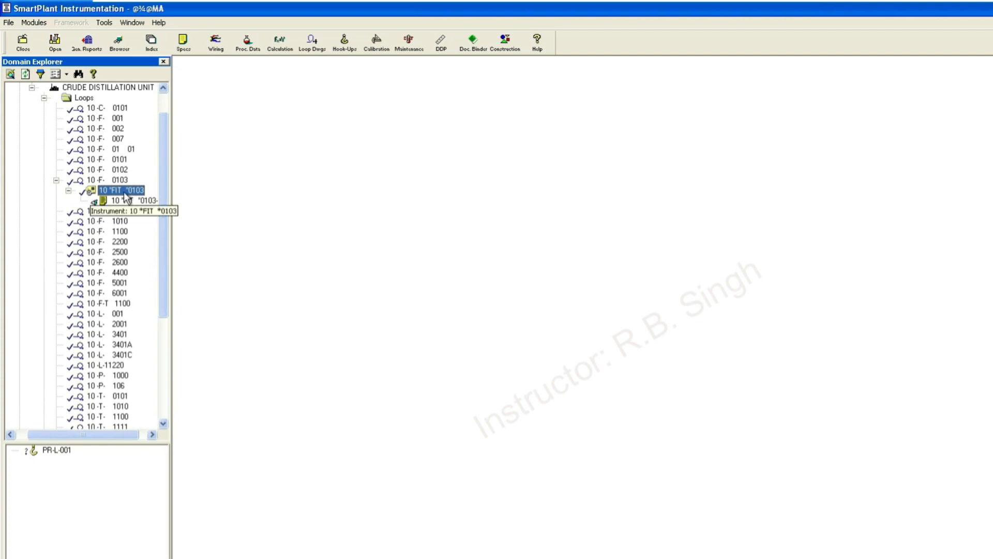
click(69, 191)
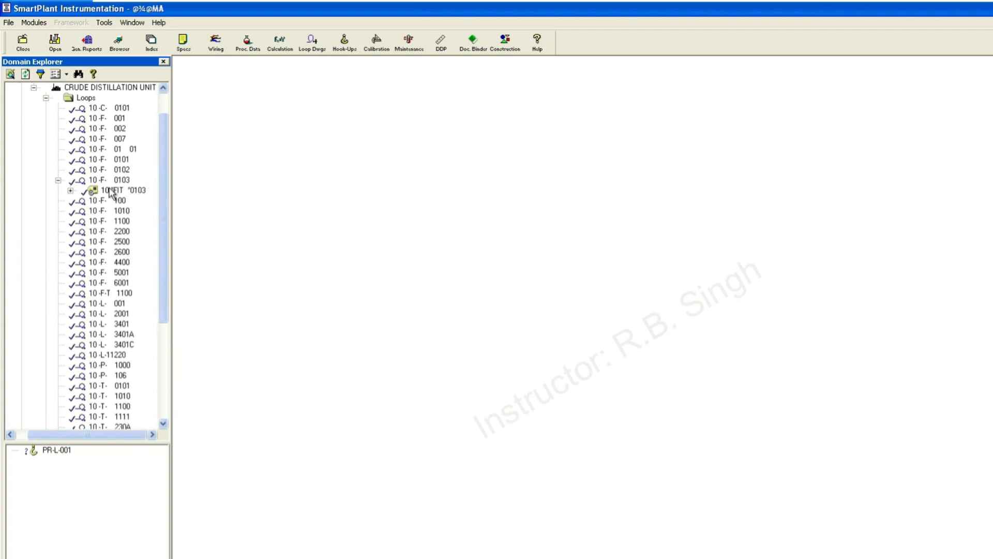
click(113, 182)
right_click(114, 183)
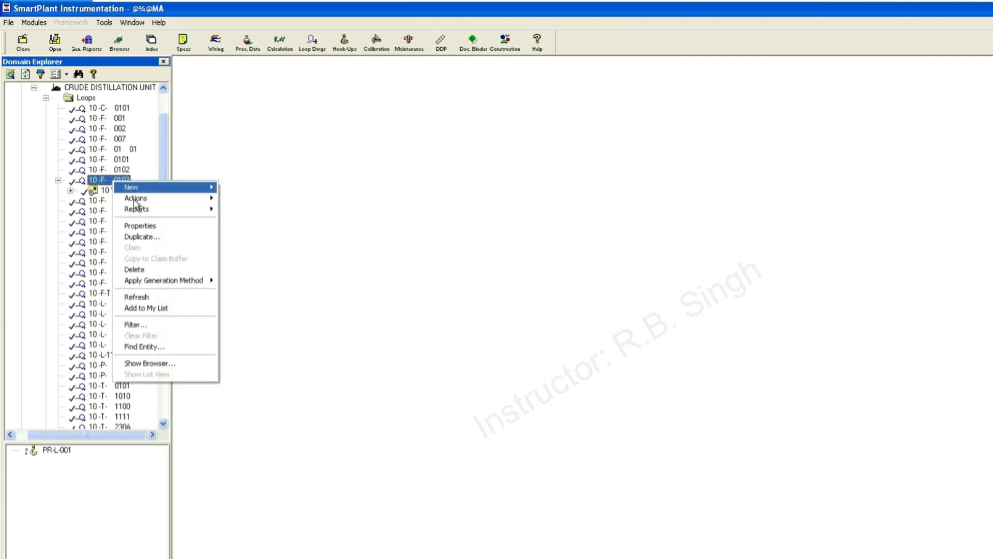
mouse_move(141, 189)
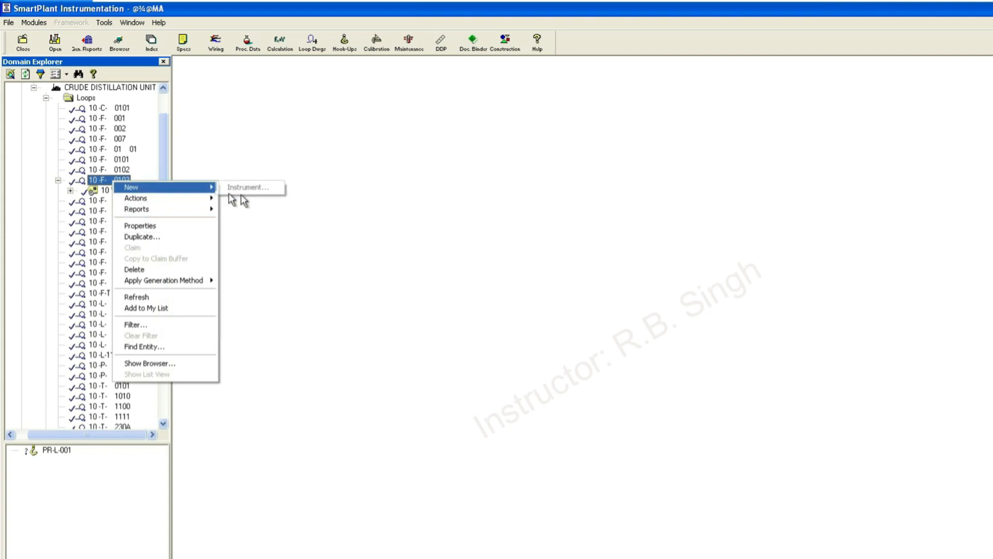
click(247, 188)
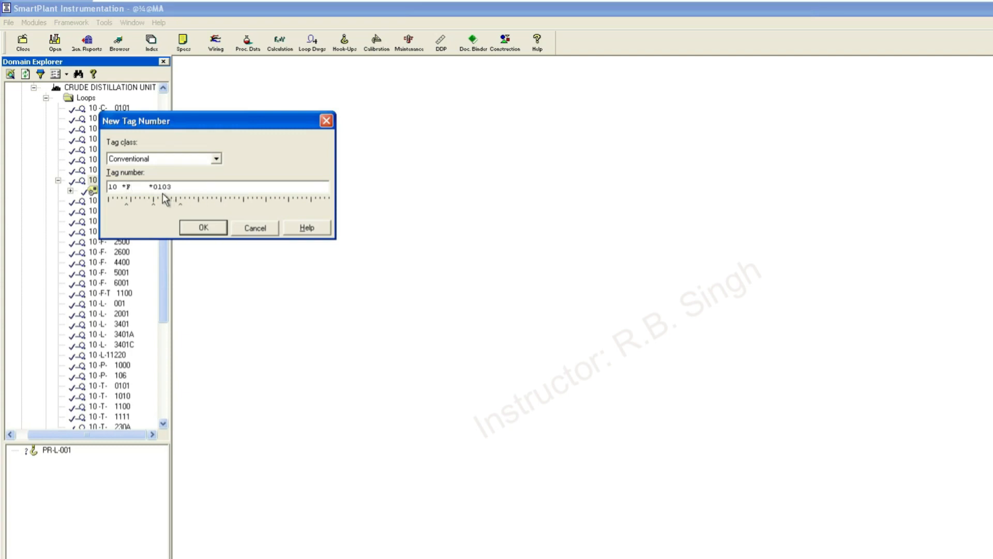
click(206, 227)
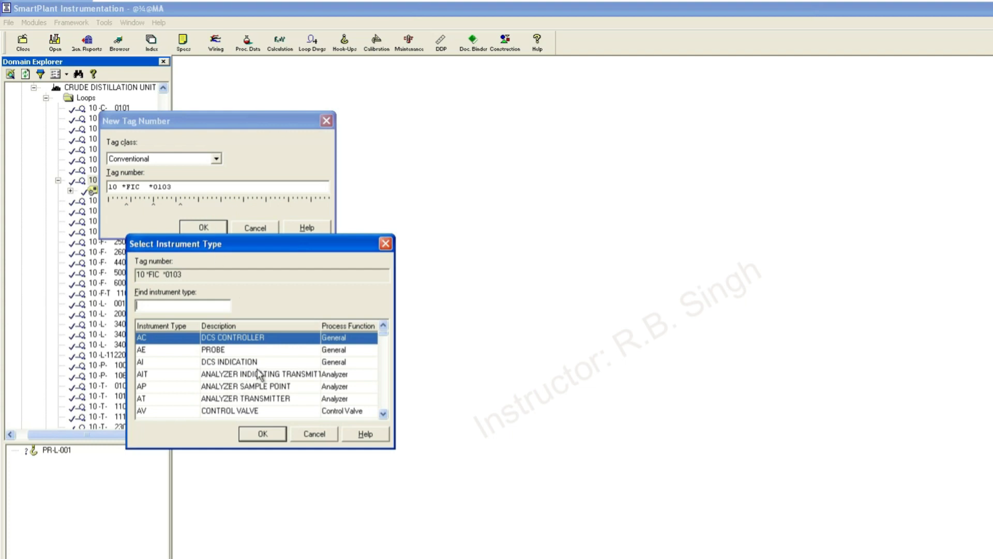
Step: Look through the instrument types for the new tag and choose FI, DCS INDICATION
click(384, 413)
click(384, 414)
click(383, 413)
triple_click(383, 414)
triple_click(383, 413)
triple_click(384, 414)
click(383, 413)
double_click(383, 413)
click(384, 413)
triple_click(383, 413)
click(384, 413)
double_click(384, 414)
click(384, 413)
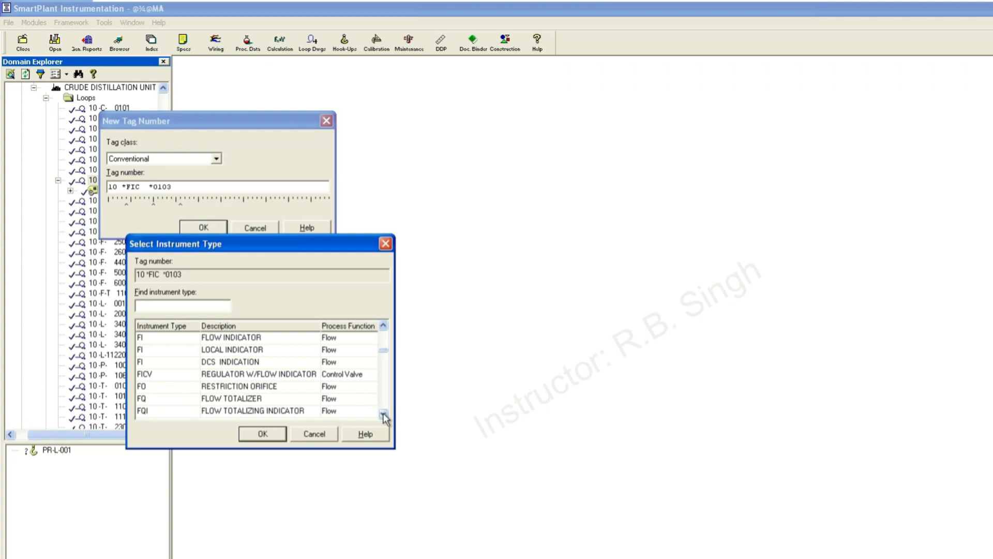
click(383, 413)
click(383, 413)
triple_click(383, 413)
triple_click(384, 413)
triple_click(383, 414)
double_click(384, 414)
triple_click(383, 414)
double_click(383, 413)
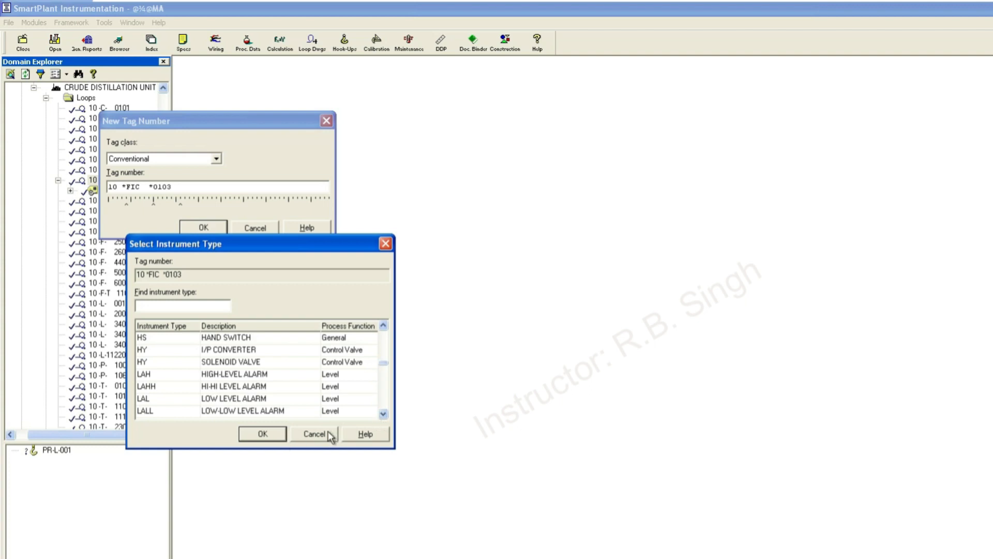
scroll(313, 398, down, 5)
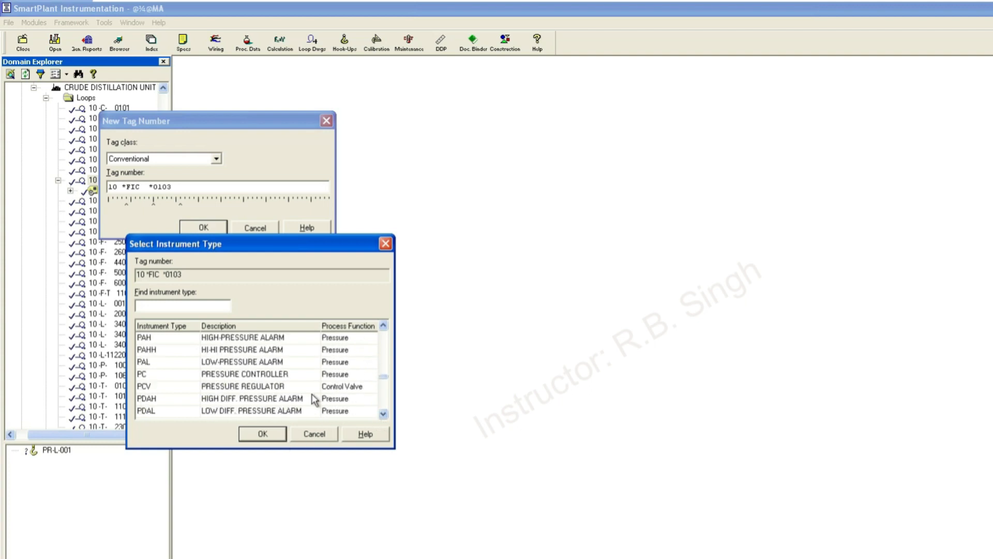
scroll(313, 399, down, 2)
scroll(313, 398, down, 4)
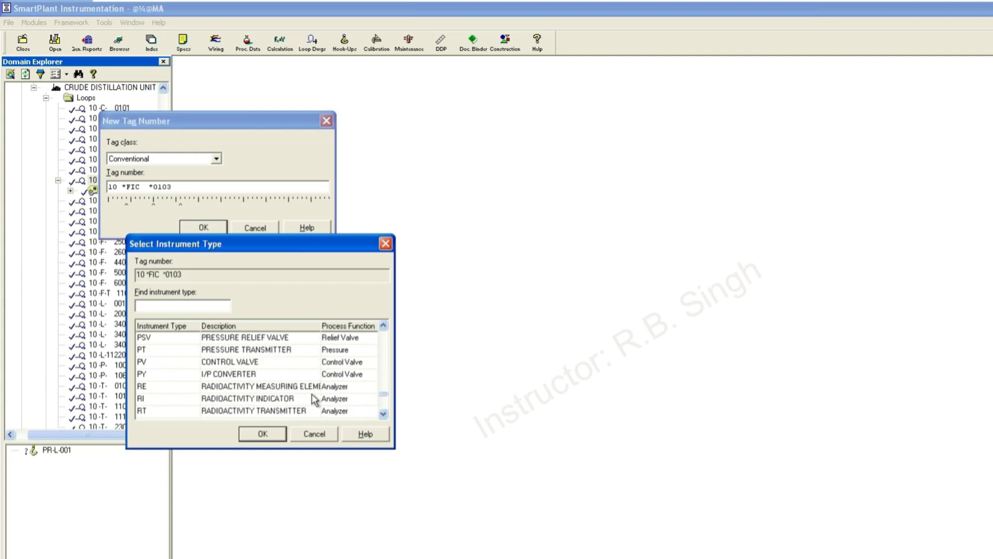
scroll(314, 399, down, 5)
scroll(315, 399, down, 1)
scroll(315, 400, up, 4)
scroll(314, 398, up, 12)
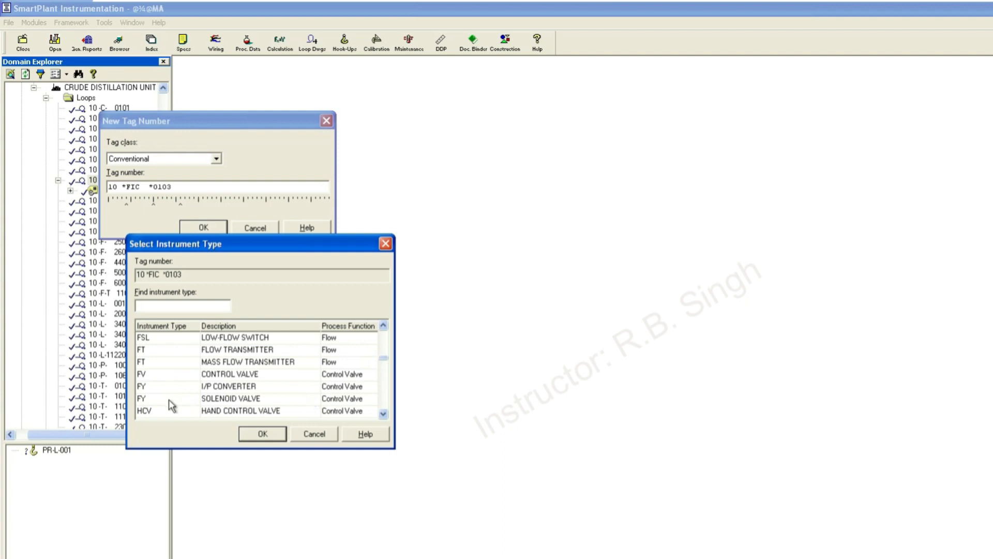
scroll(193, 392, down, 1)
scroll(187, 393, down, 1)
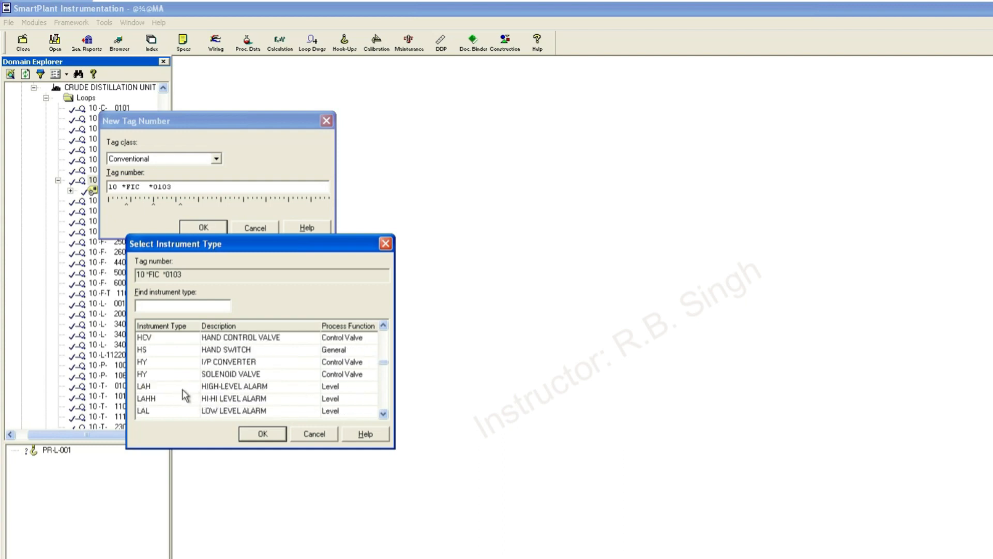
scroll(184, 396, up, 4)
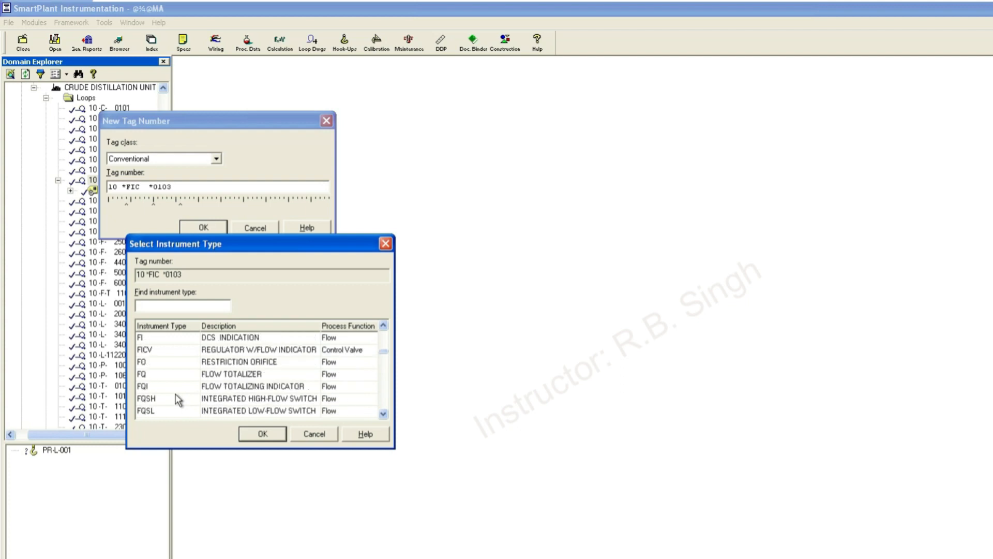
click(150, 339)
click(260, 434)
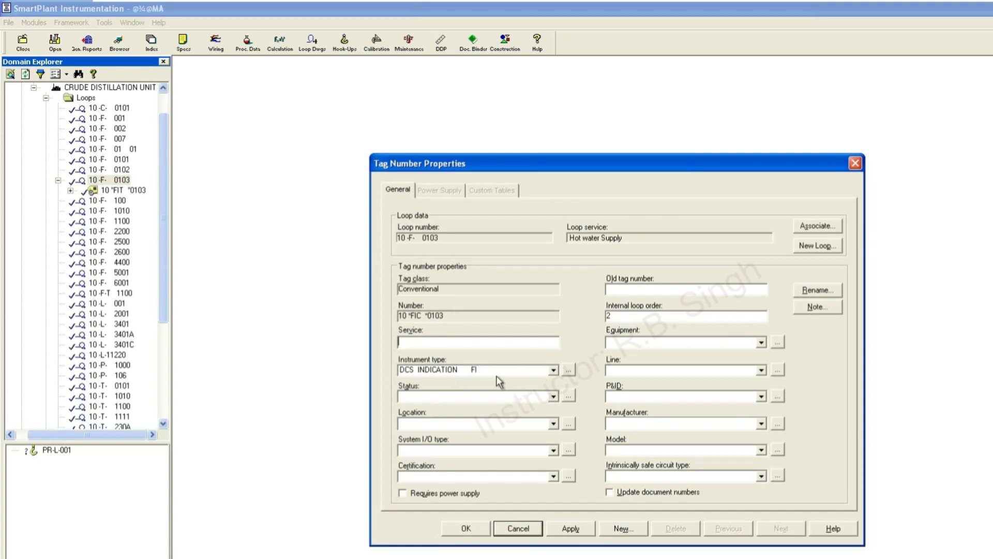
Step: Add flow instrument type FIC with the description "Flow Indication controller" and assign it to the tag
click(568, 370)
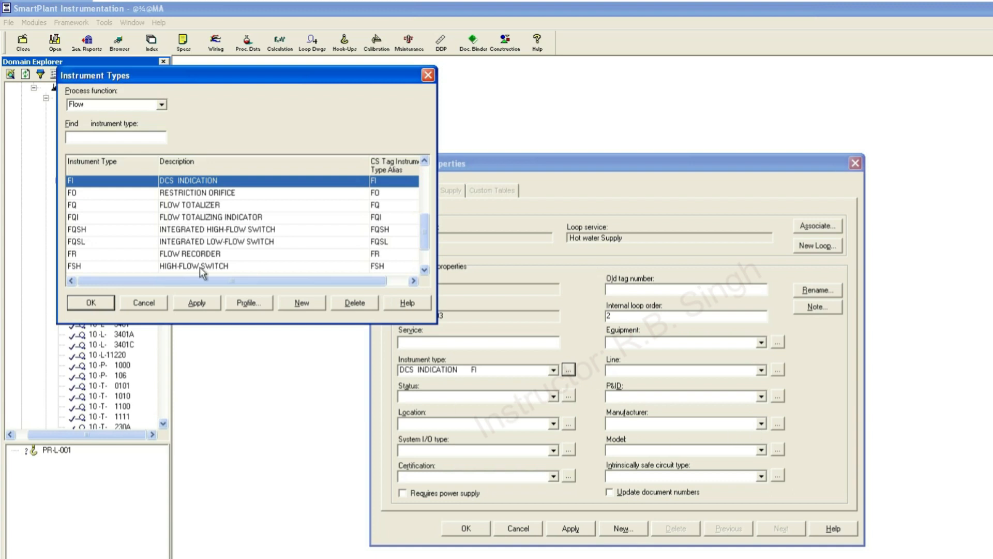
click(294, 303)
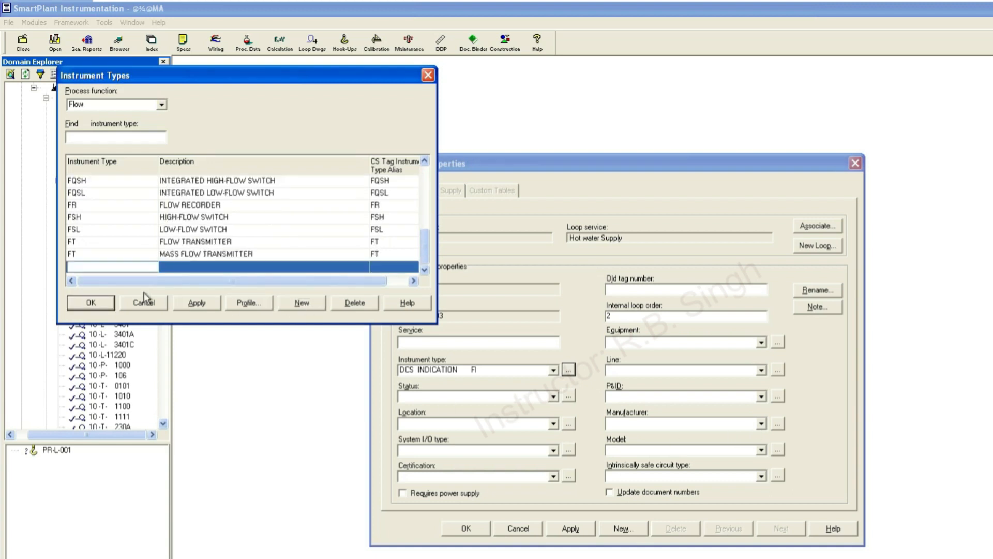
text(FIC)
click(222, 270)
text(Flow Indication controller)
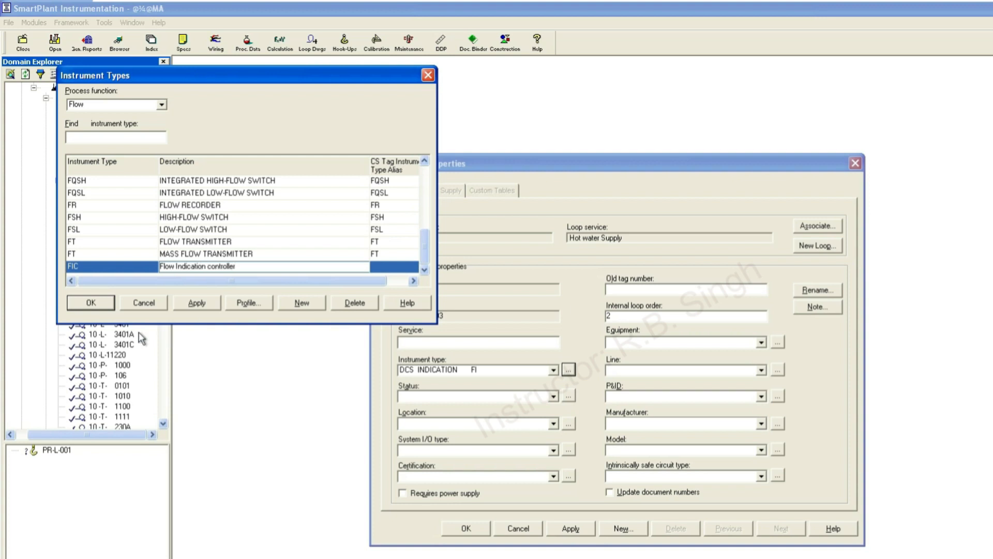
click(197, 302)
click(91, 303)
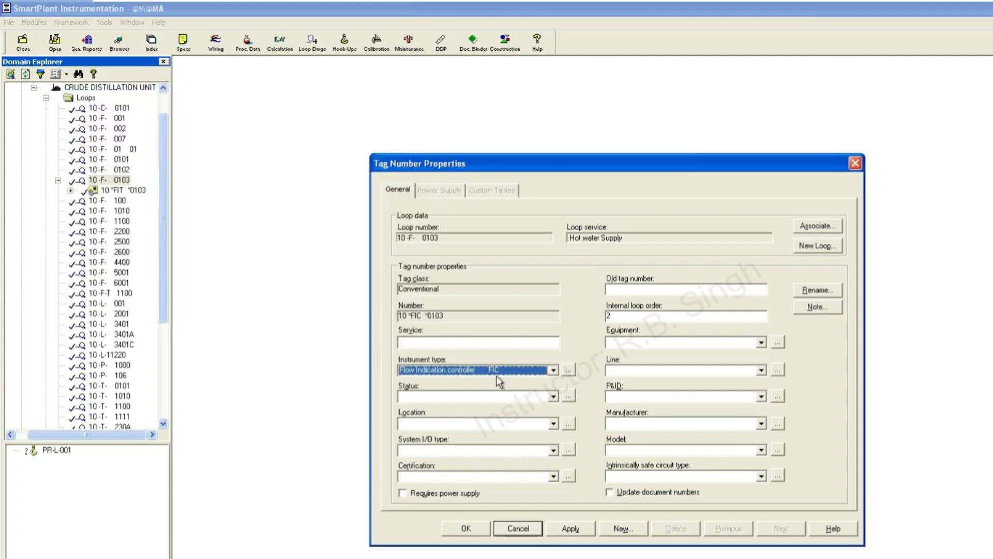
Step: Set the 10-FIC-0103 tag's status to NEW DEVICE1 and its location to DCS
click(552, 397)
click(464, 455)
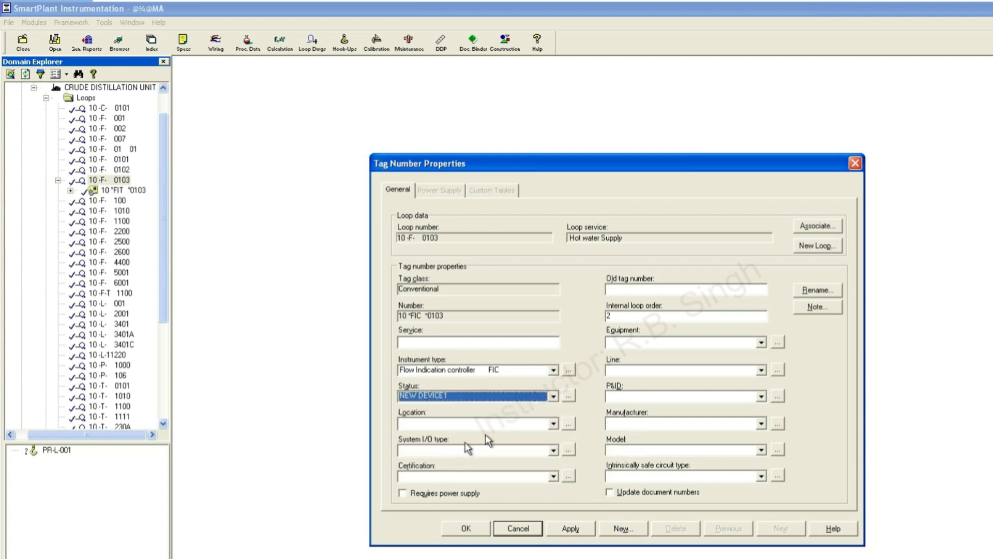
click(541, 423)
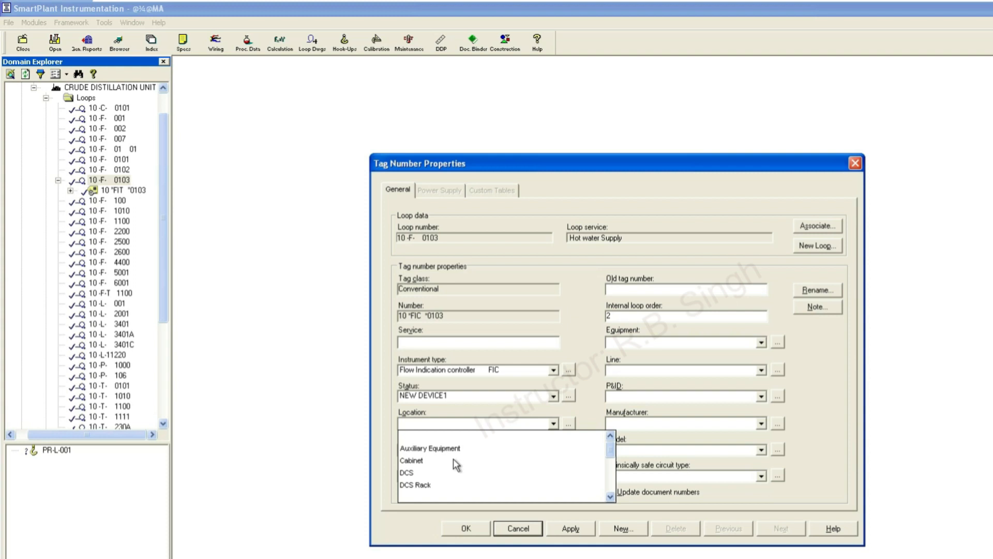
click(416, 473)
Step: Set the tag's system I/O type to SOFT, then save and close its properties
click(506, 451)
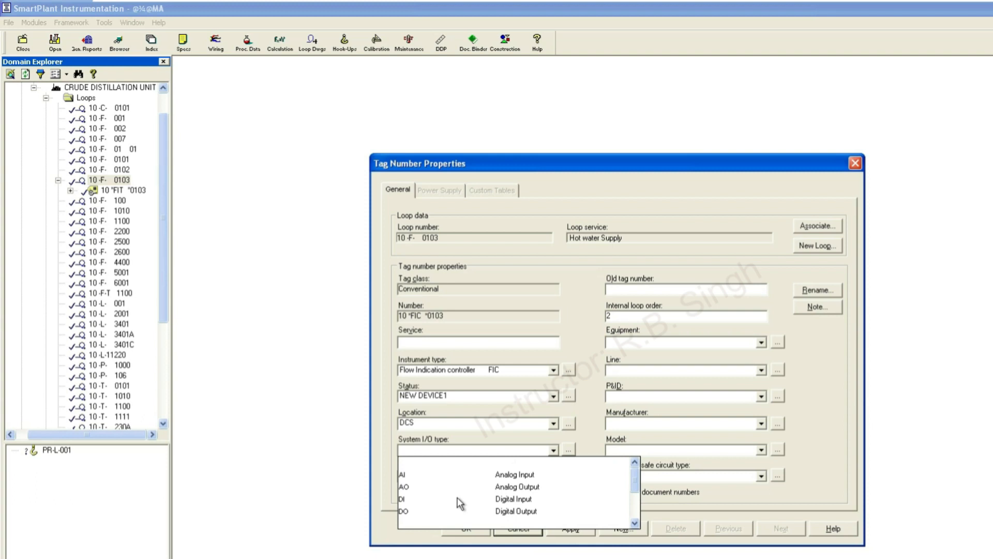
scroll(457, 497, down, 2)
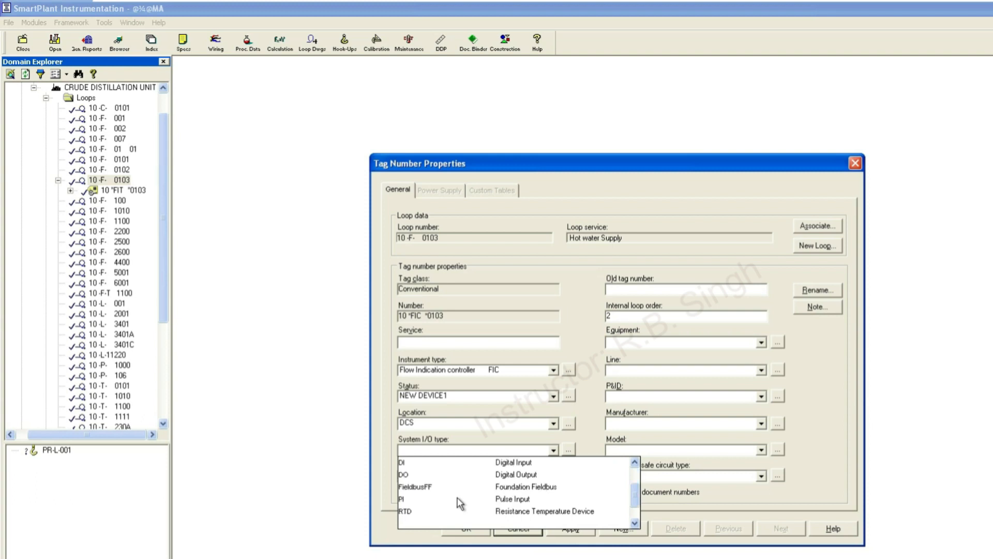
click(433, 500)
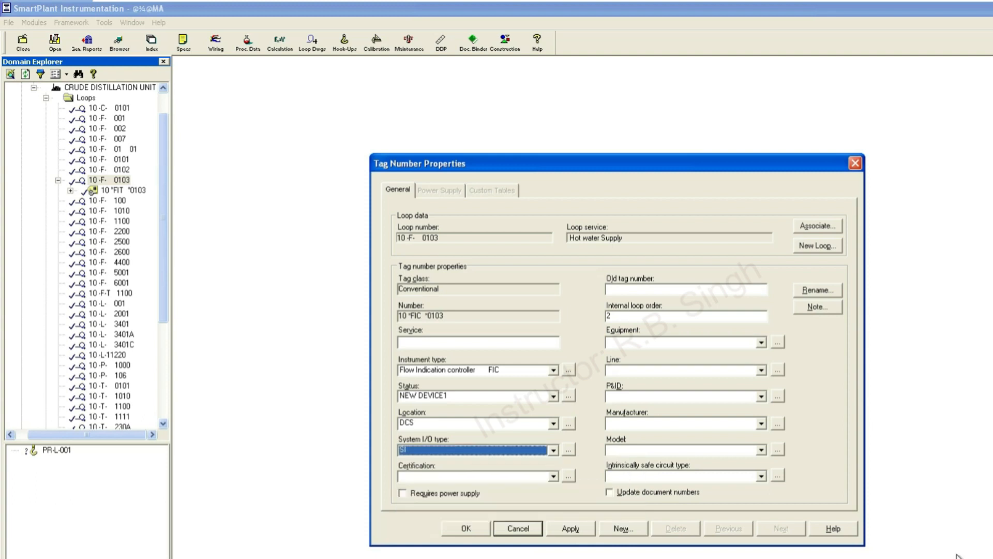
click(553, 450)
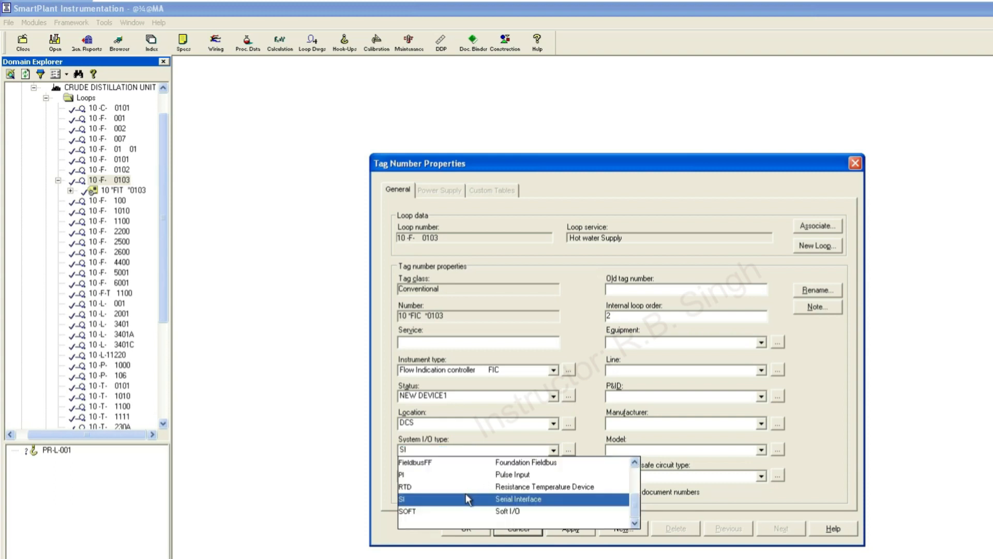
click(441, 513)
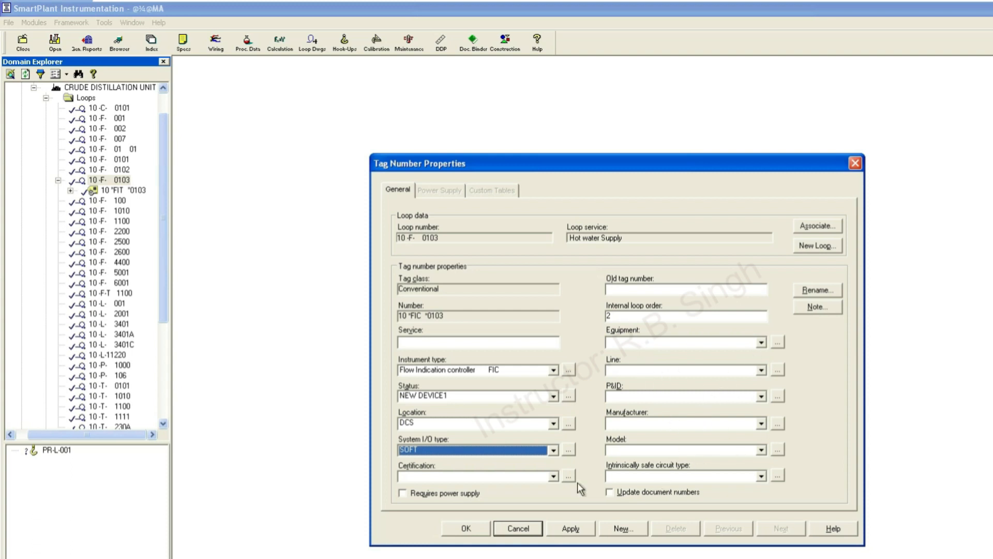
click(564, 528)
click(468, 529)
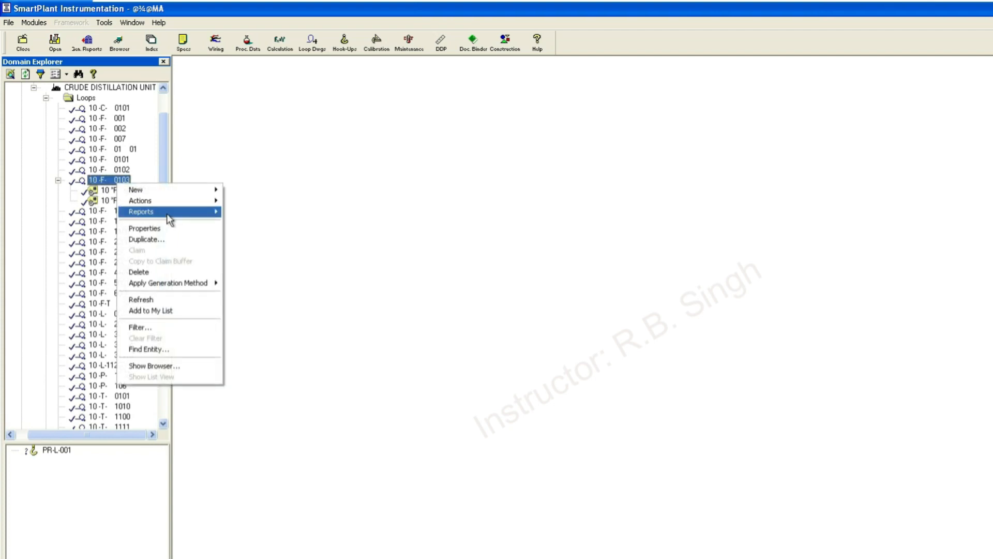
Step: Create another conventional instrument tag under loop 10-F-0103, numbered 10-FV-0103
mouse_move(171, 189)
click(252, 191)
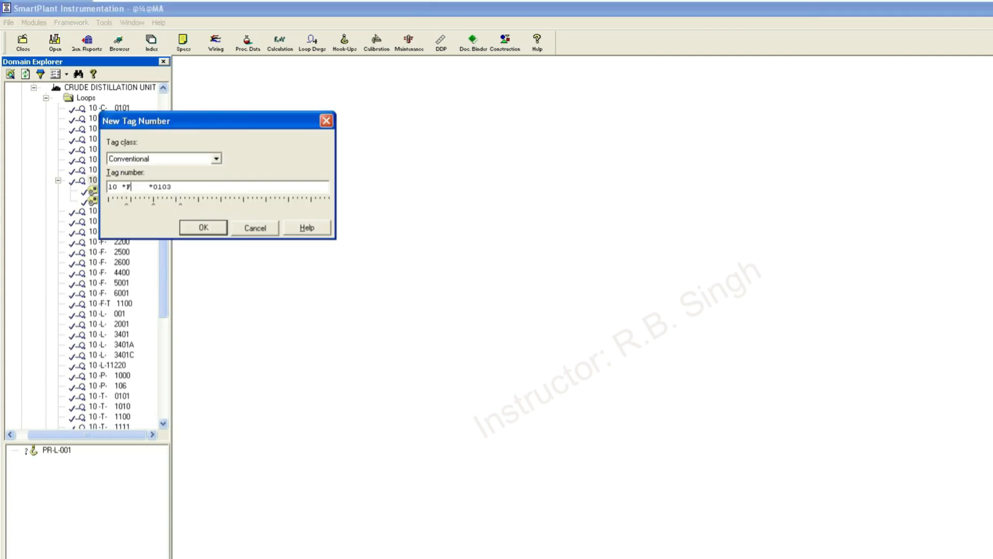
click(204, 227)
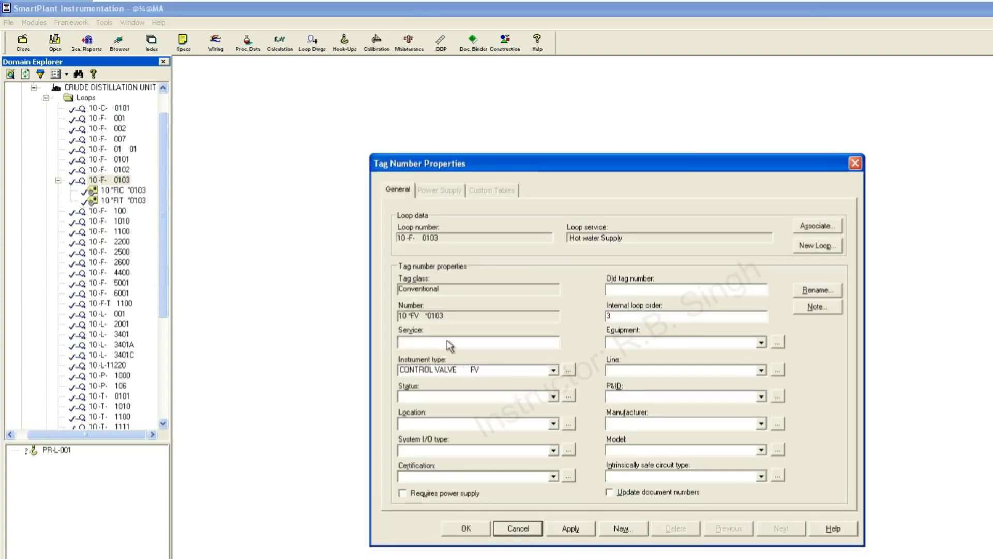
Step: Enter "Hot Water Supply" as the 10-FV-0103 tag's service and set its status to NEW DEVICE1
text(Hot Water Supply)
click(473, 397)
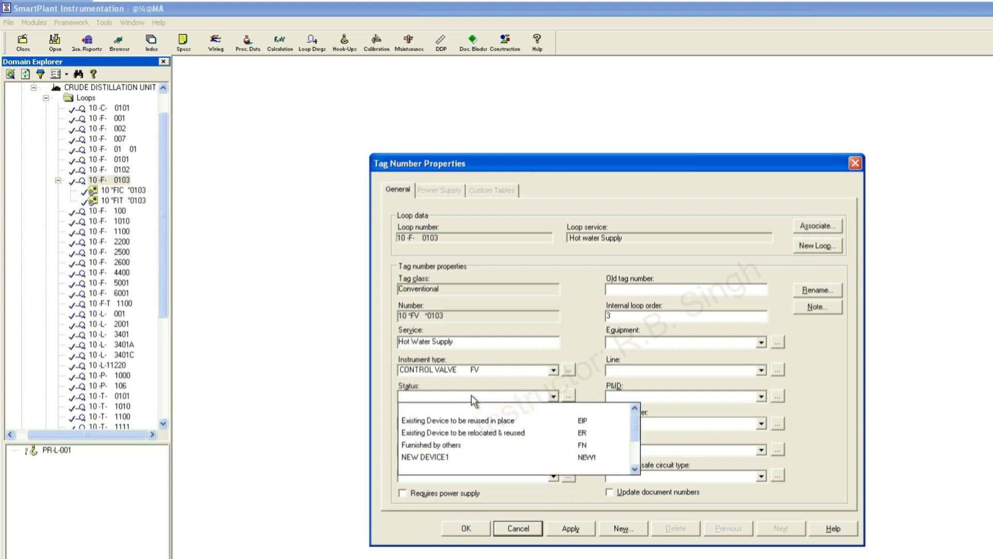
click(443, 457)
Step: Set the 10-FV-0103 tag's location to Field and its system I/O type to AO
click(462, 426)
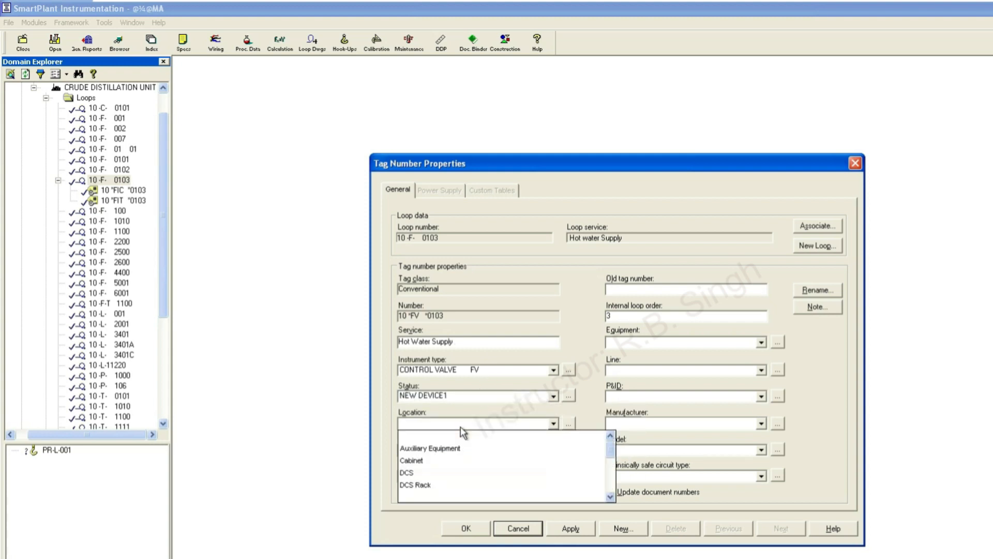
scroll(428, 468, down, 3)
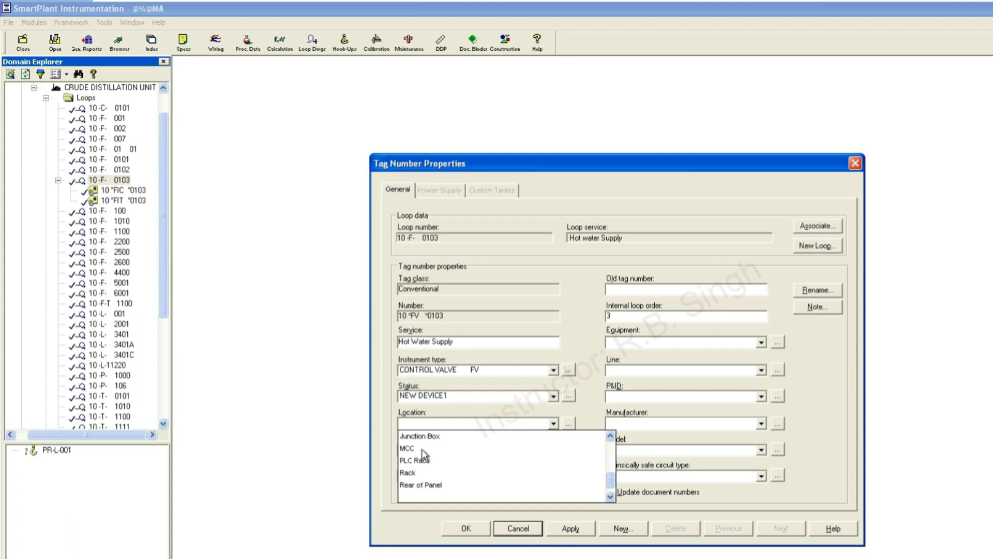
scroll(423, 455, up, 1)
click(418, 436)
click(472, 450)
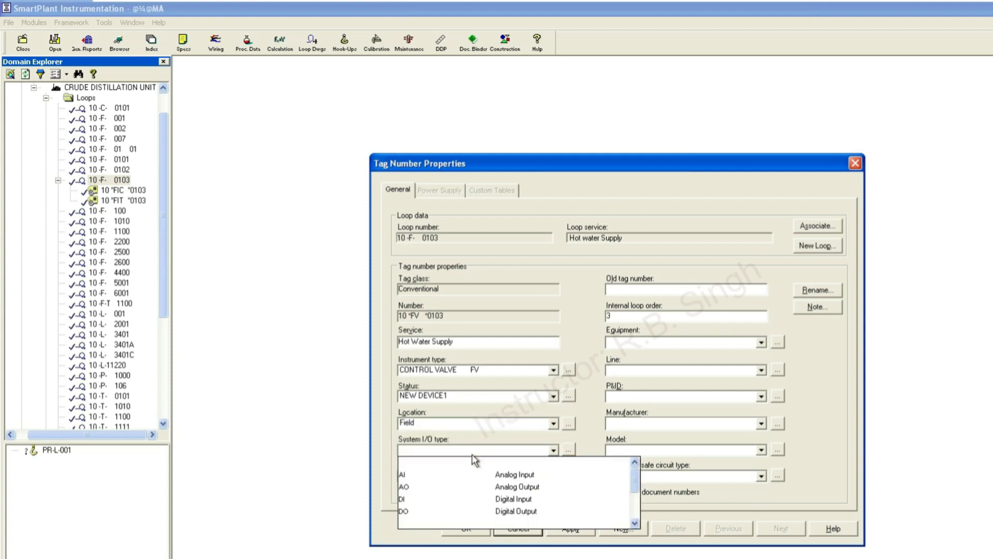
click(414, 486)
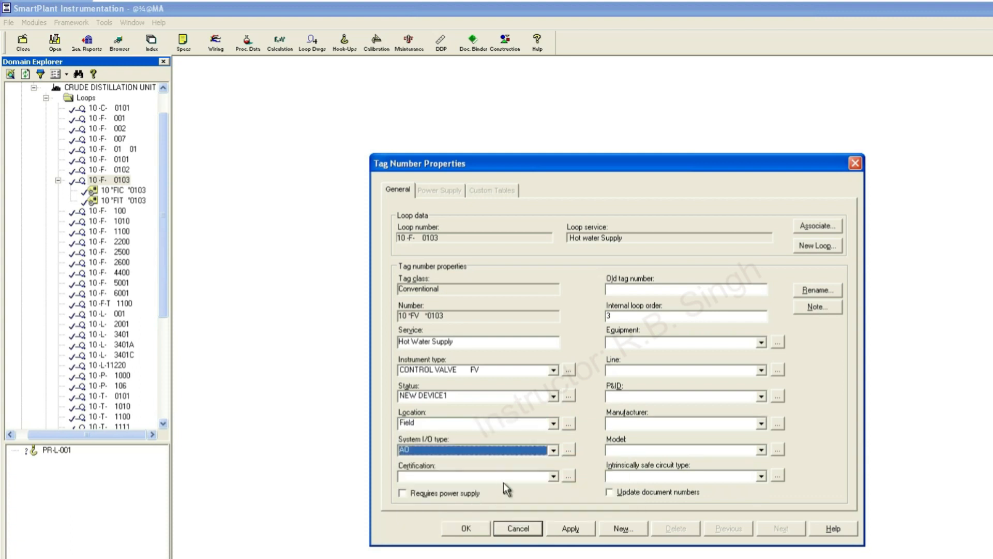
click(671, 346)
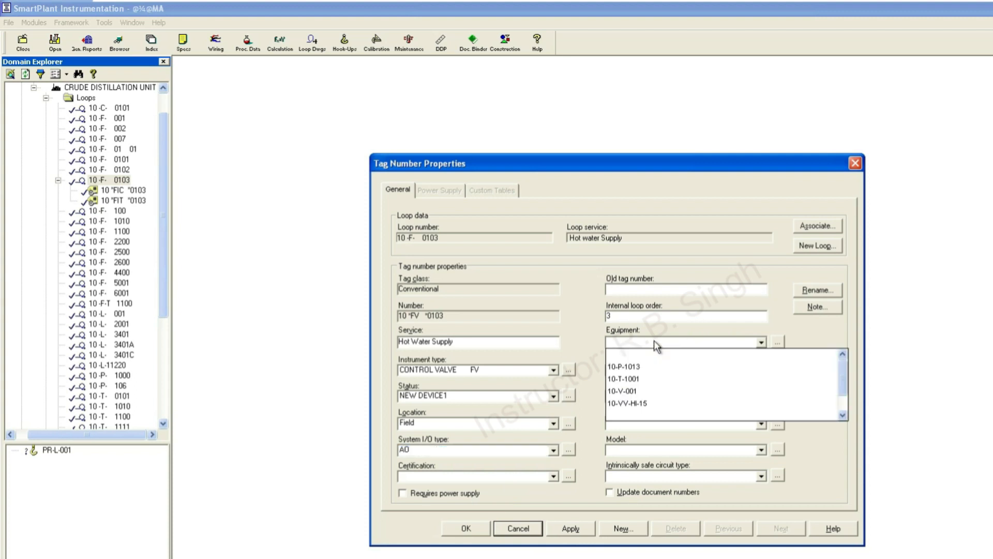
click(635, 385)
click(671, 371)
click(646, 407)
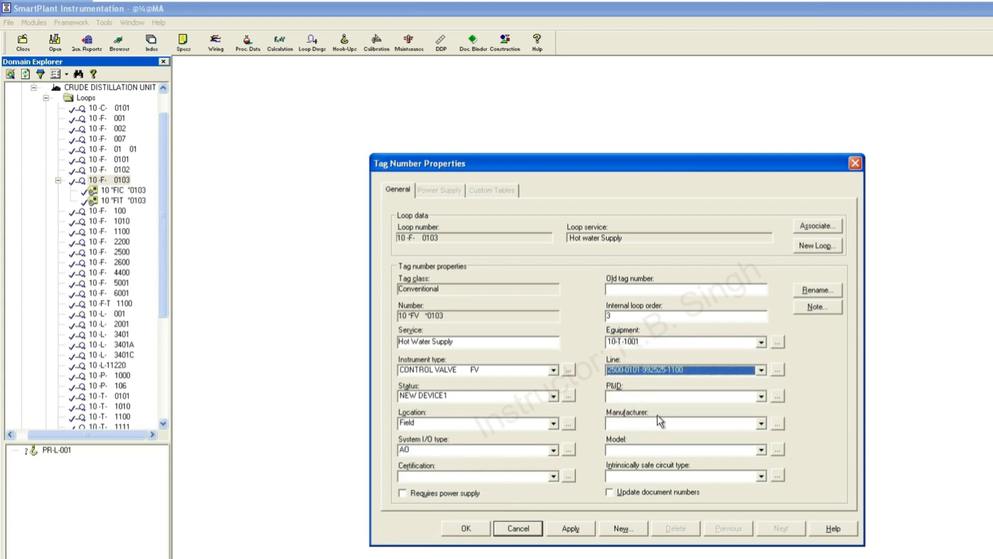
Step: Assign P&ID 010-PID-00-21-114 to the 10-FV-0103 tag, then save and close its properties
click(656, 397)
click(646, 430)
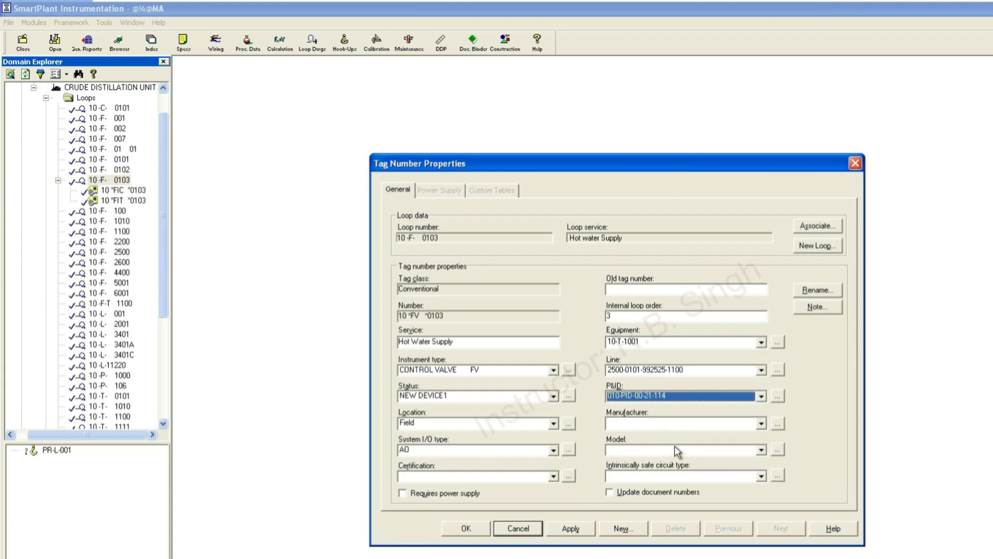
click(571, 528)
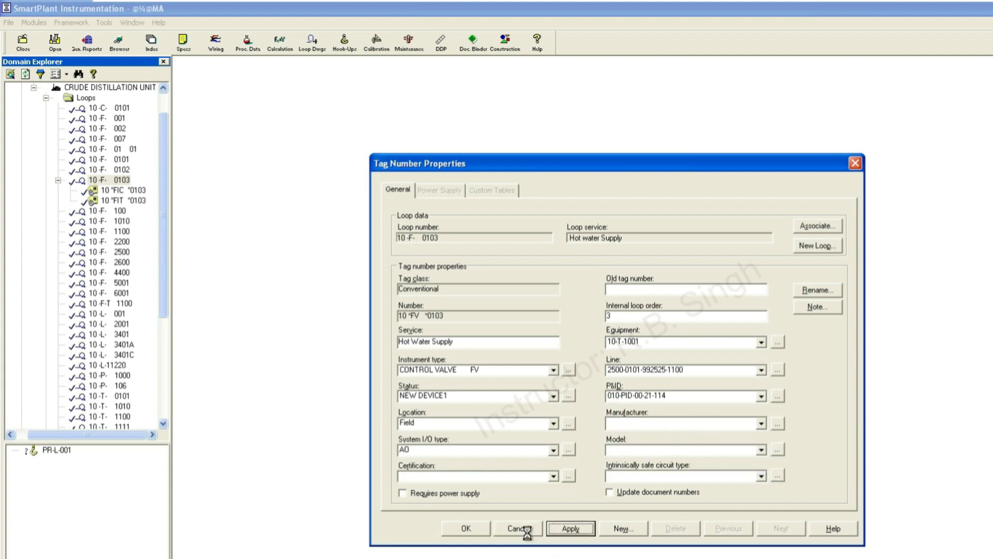
click(466, 528)
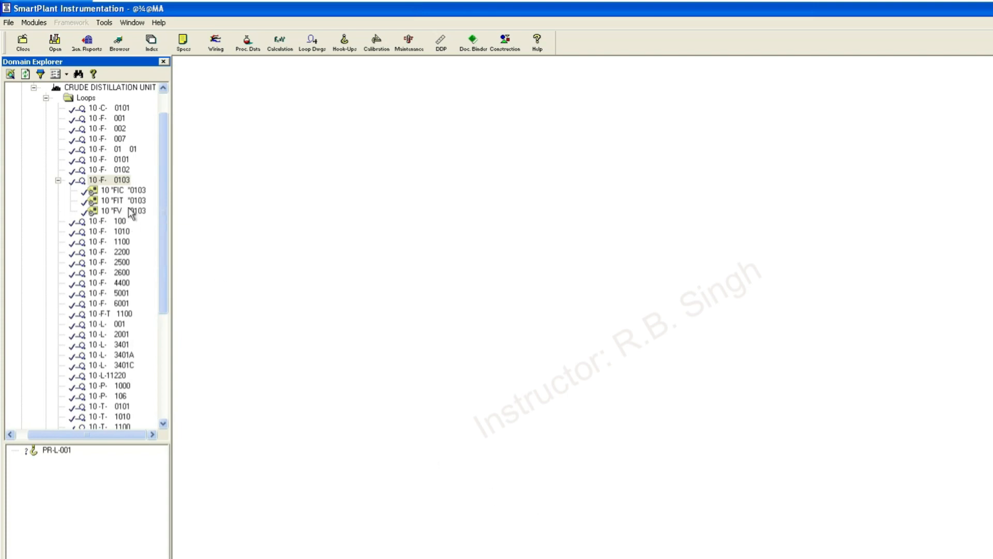
Step: Look through the Crude Distillation Unit's Instruments folder for the new loop 0103 tags, then collapse it
click(58, 181)
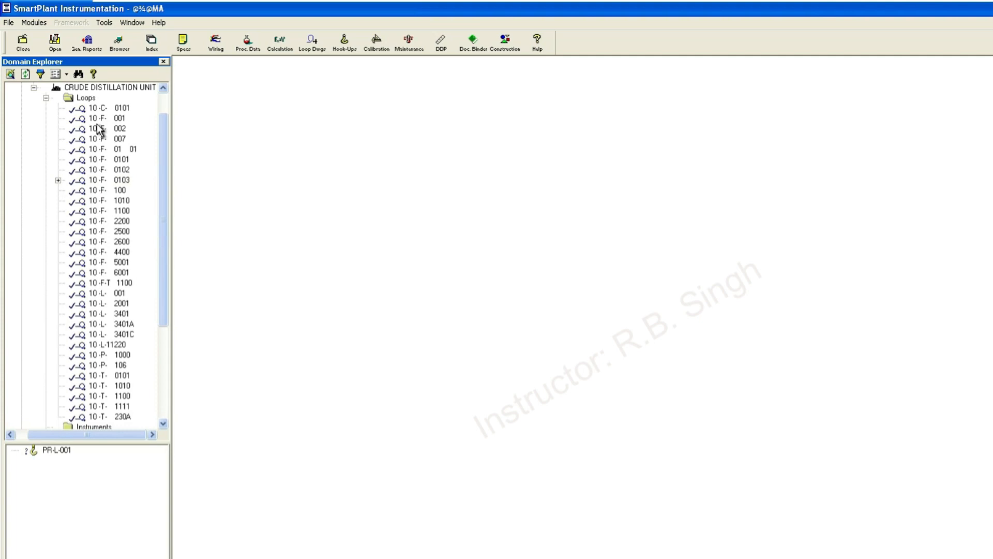
click(47, 99)
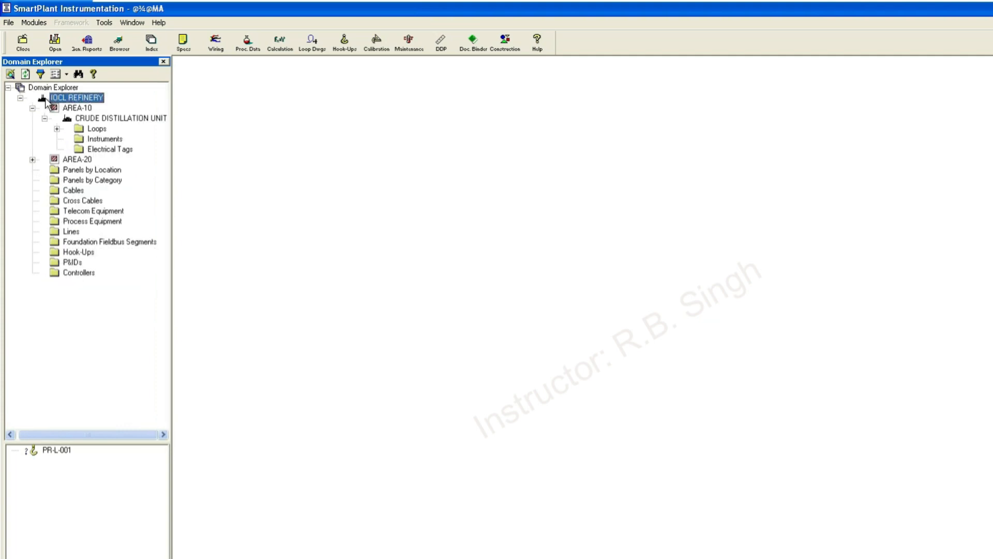
click(83, 140)
double_click(81, 140)
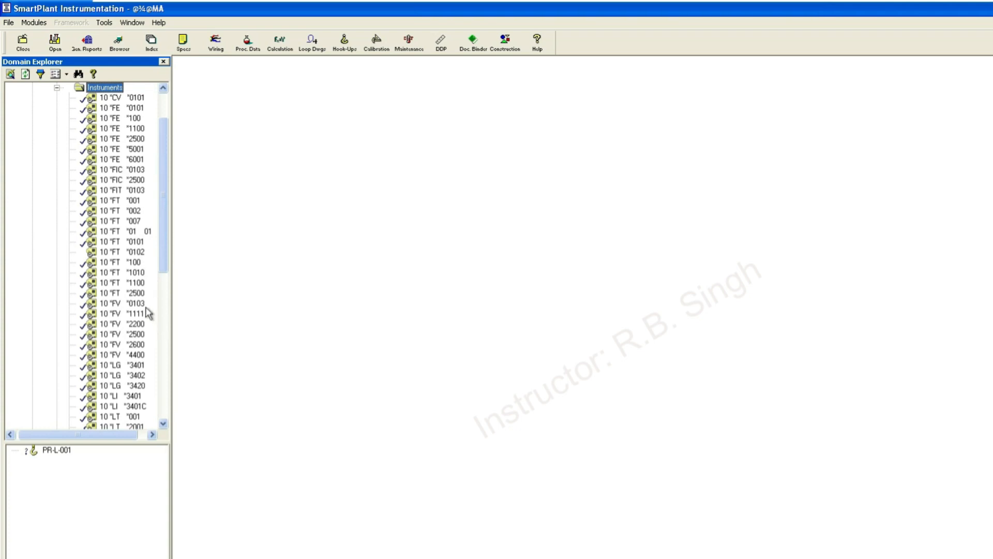
click(131, 303)
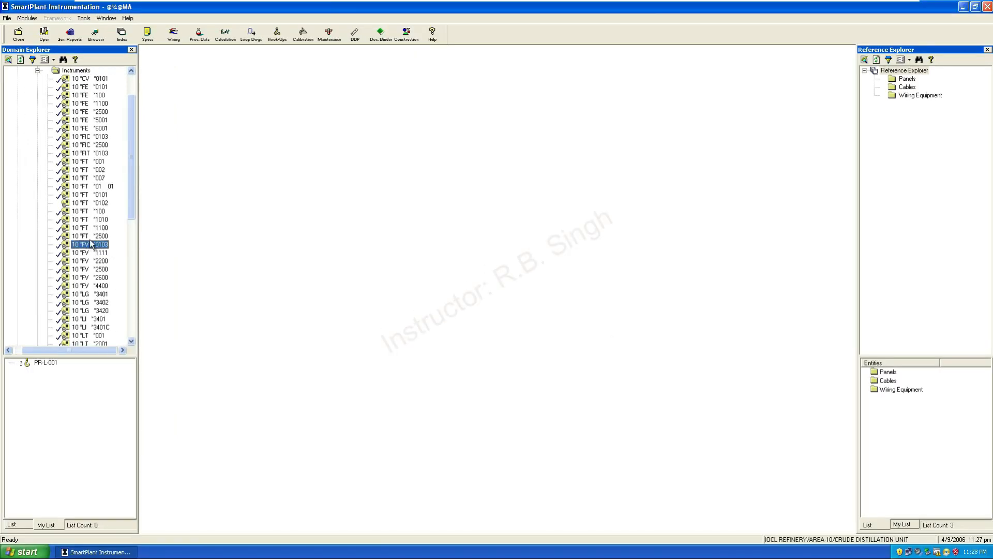
scroll(83, 176, up, 2)
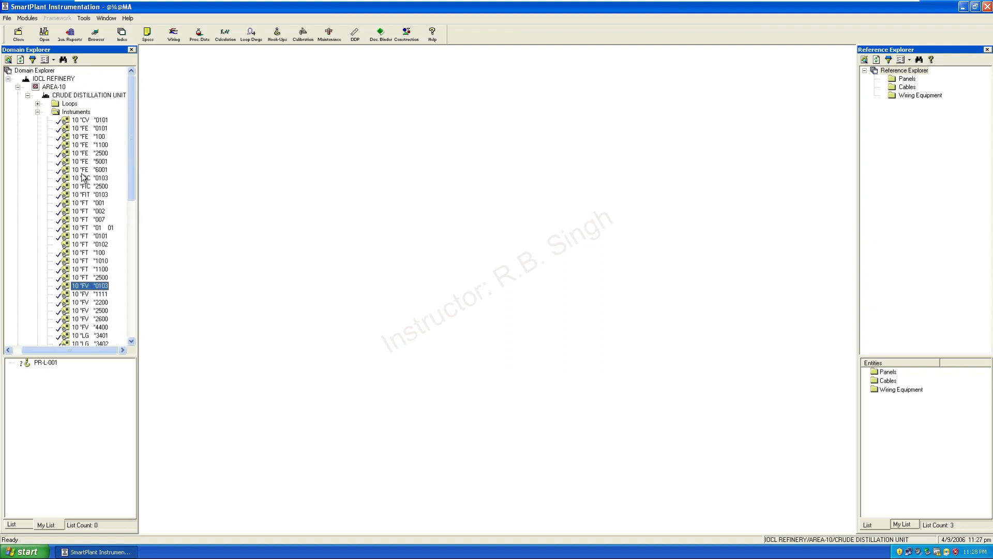
click(37, 111)
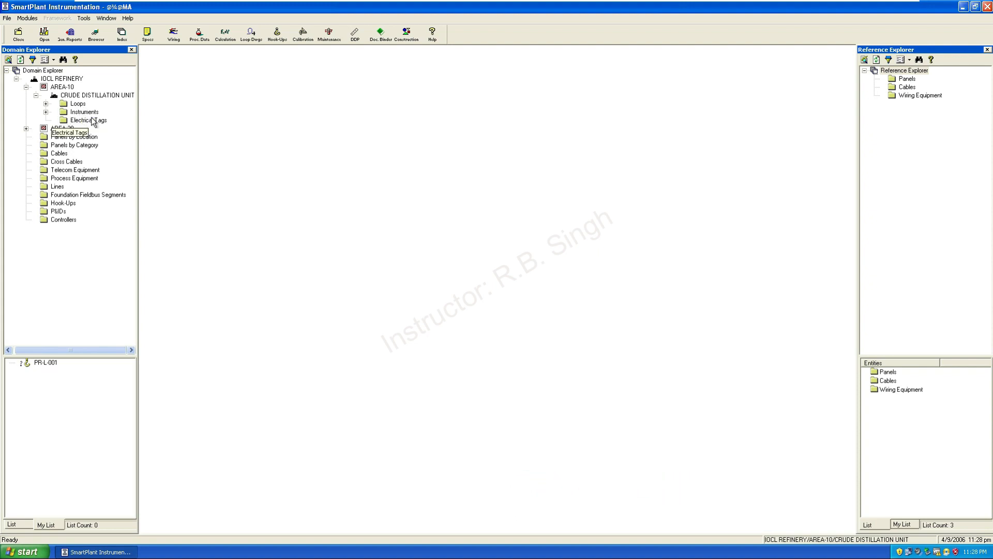
Step: Review the loops listed in the Crude Distillation Unit's Loops folder, then collapse it
double_click(65, 106)
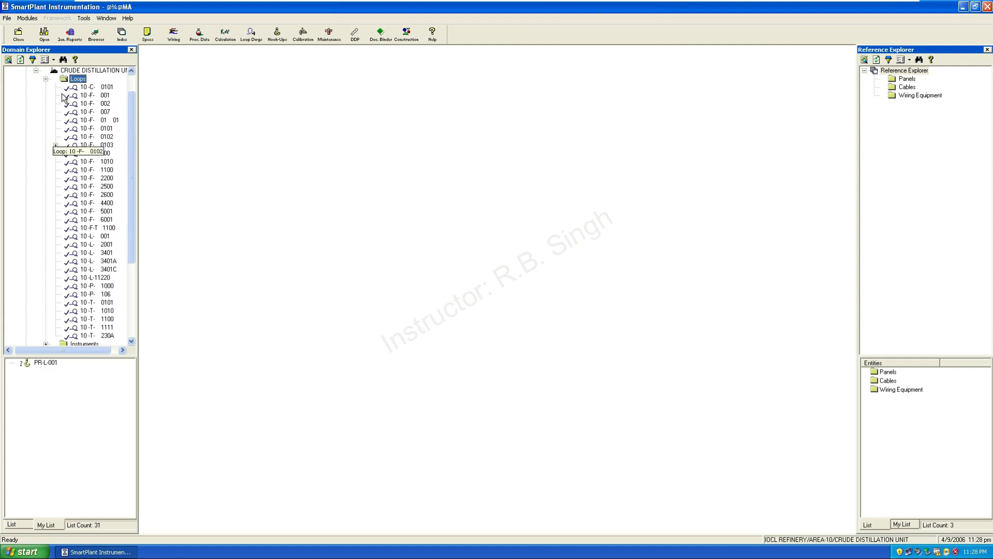
click(45, 78)
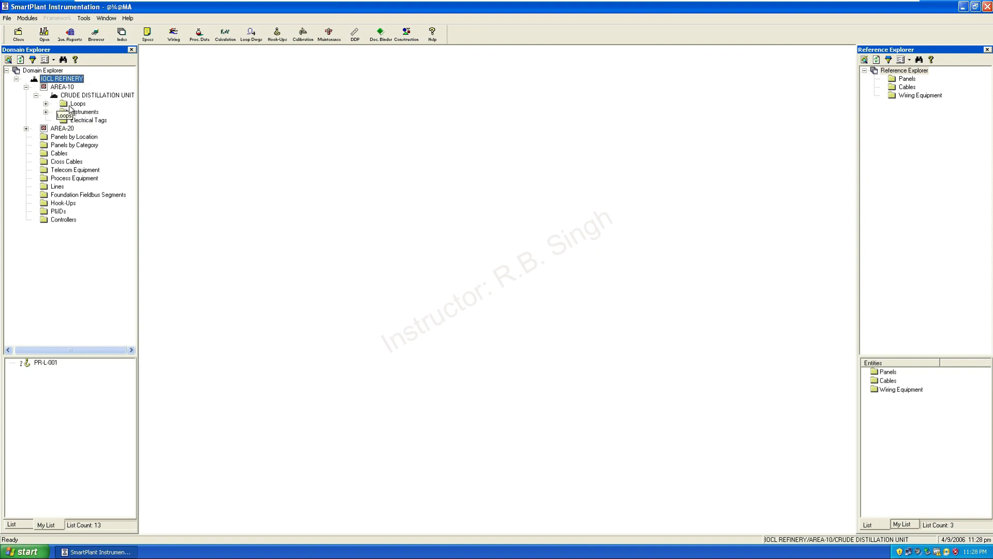
click(71, 106)
double_click(73, 104)
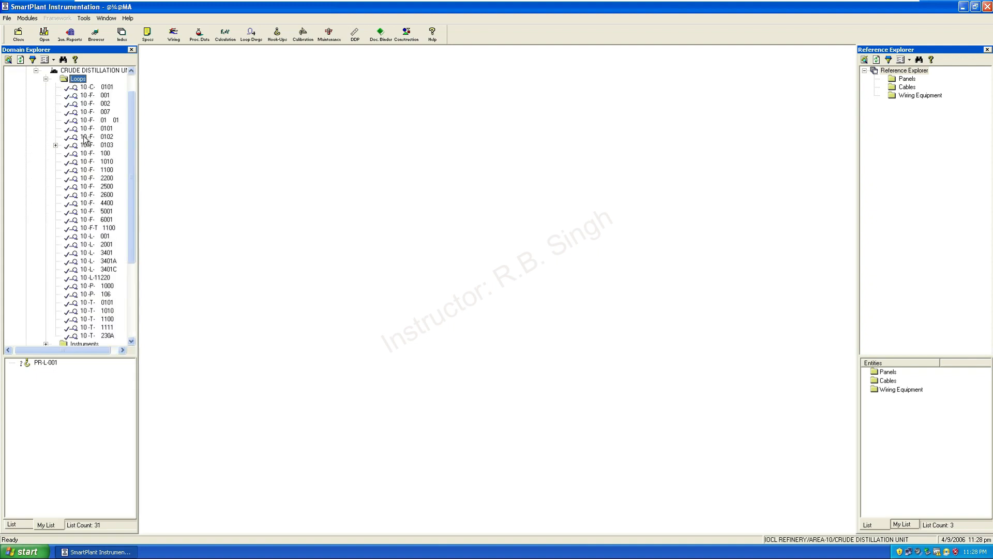
click(45, 81)
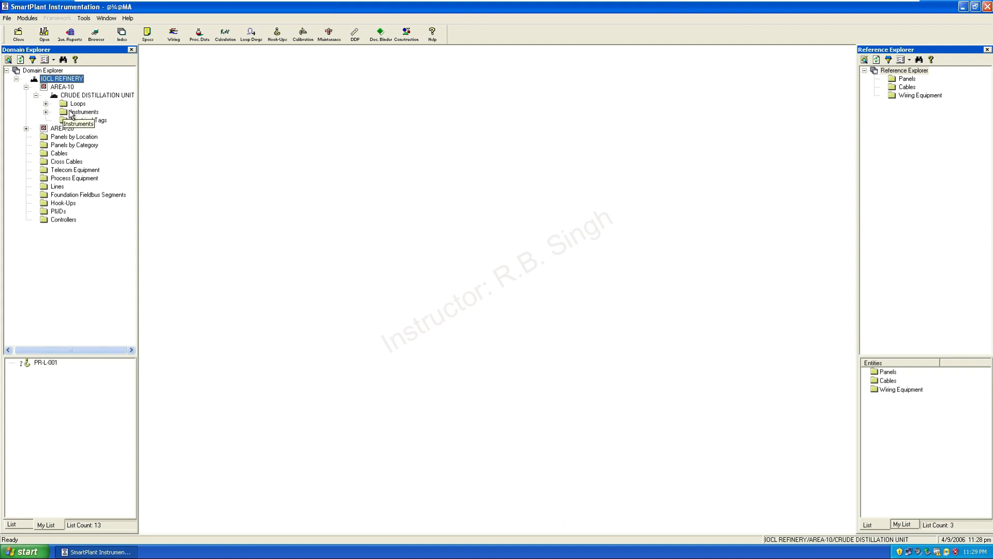
Step: Create a conventional tag in the Instruments folder with PG as its function code and 0 103 as its number
right_click(71, 112)
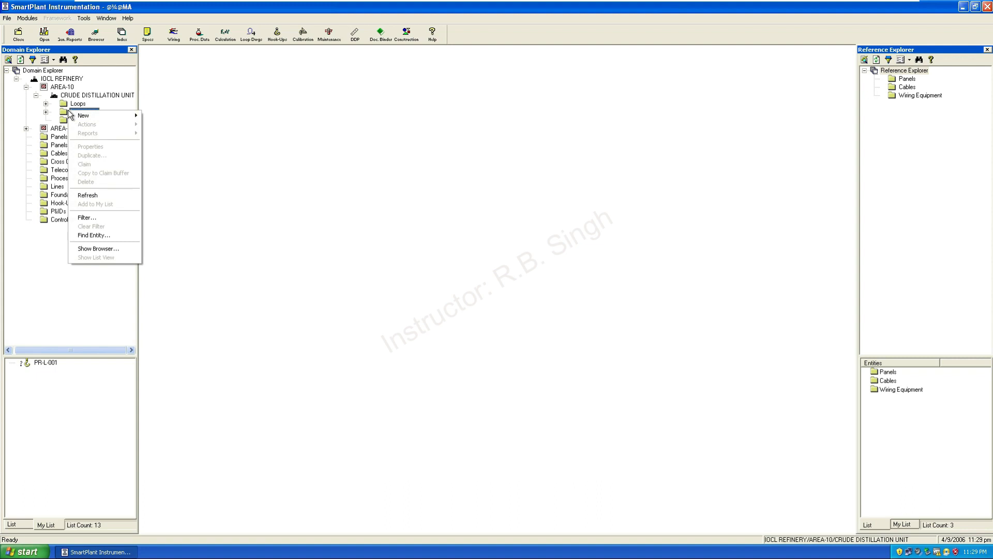
click(165, 116)
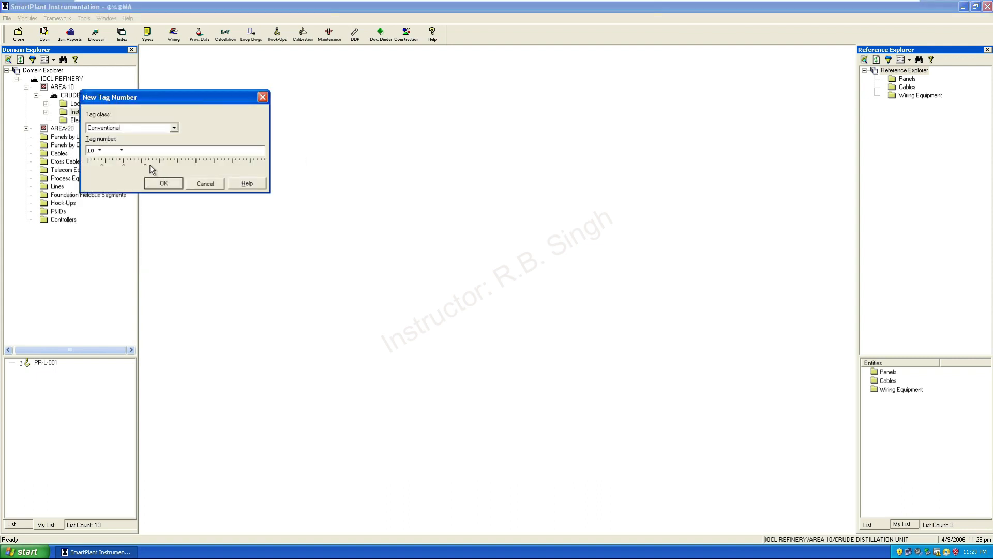
text(PG)
click(161, 184)
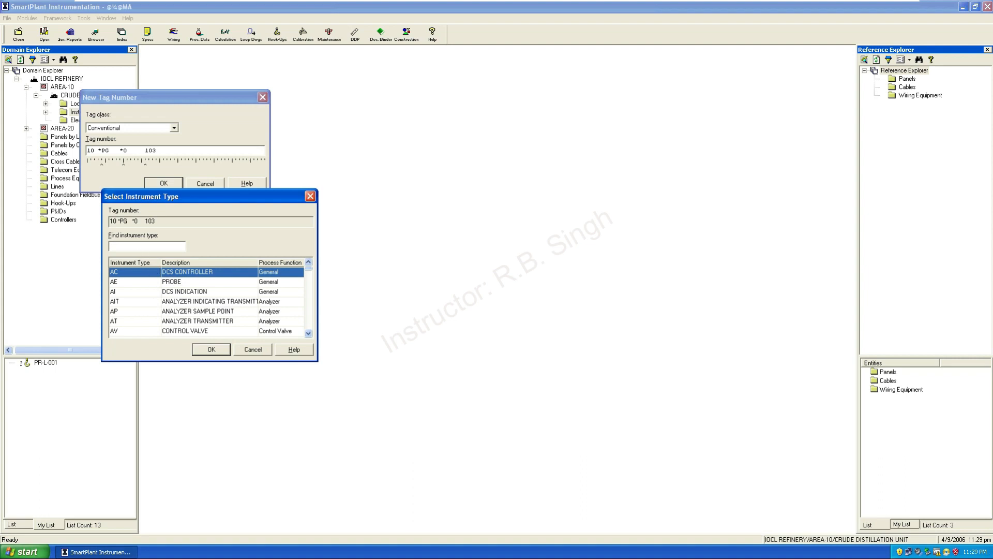
Step: Choose instrument type PI (PRESSURE INDICATOR) for the PG tag and leave it without a loop
text(PG)
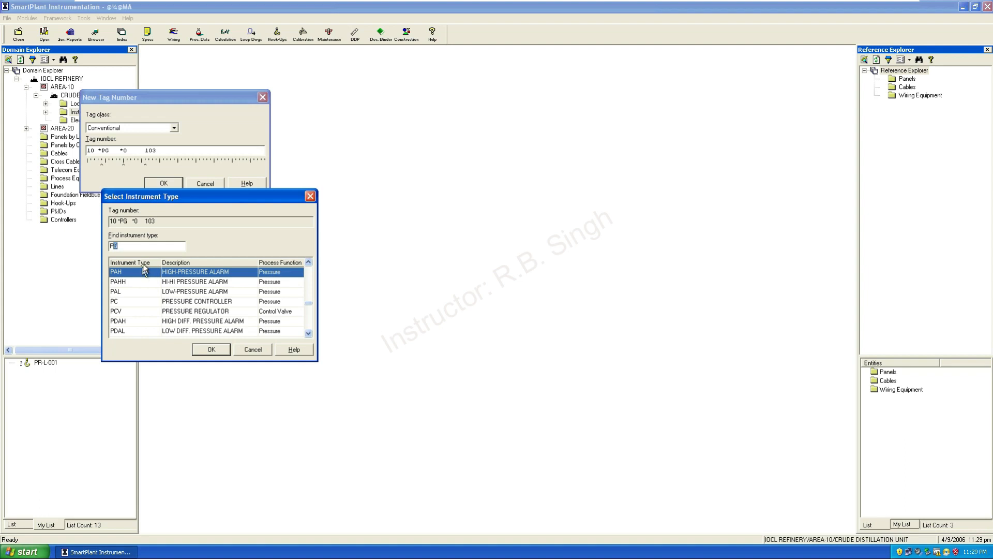
text(I)
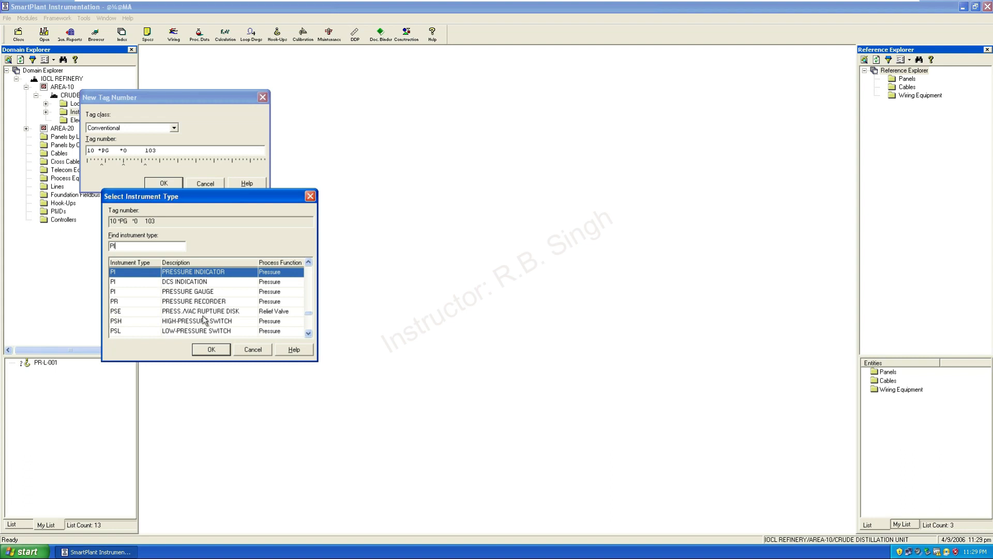
click(211, 350)
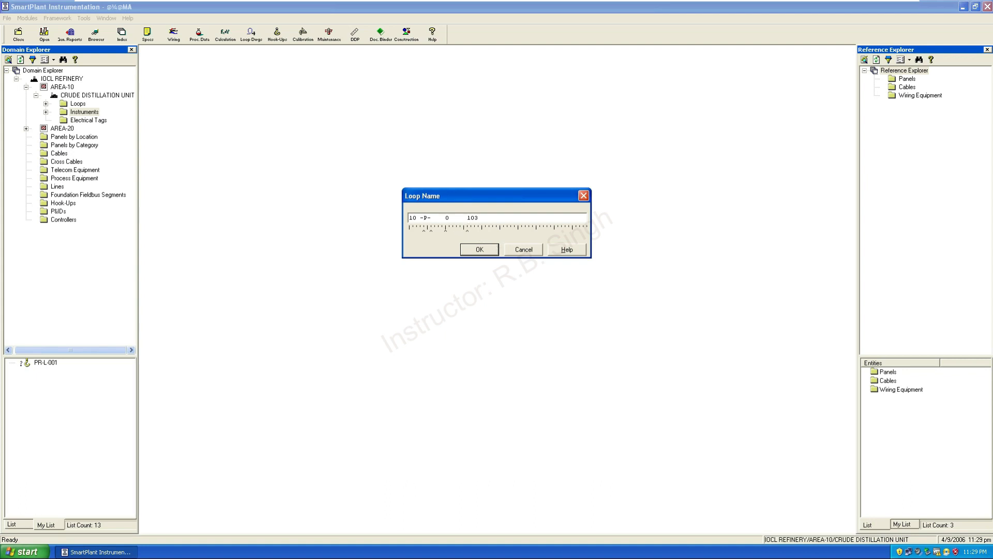
click(524, 249)
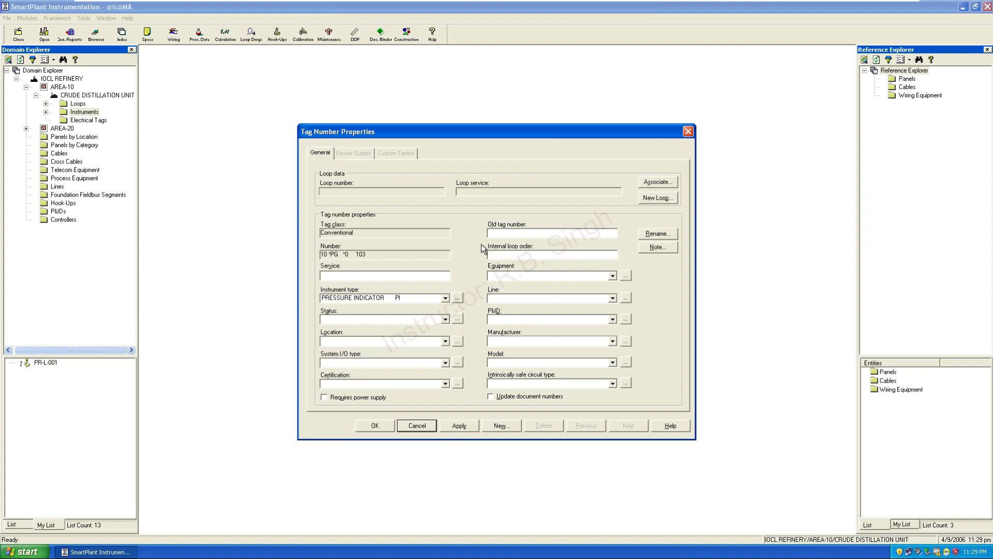
Step: Enter "Hot Water Supply Line pressure" as the PG tag's service and set its status to NEW DEVICE1
click(386, 274)
text(Hot Water Supply Line pressure)
click(380, 320)
click(343, 367)
click(369, 321)
click(404, 366)
Step: Set the PG tag's location to Field
click(380, 345)
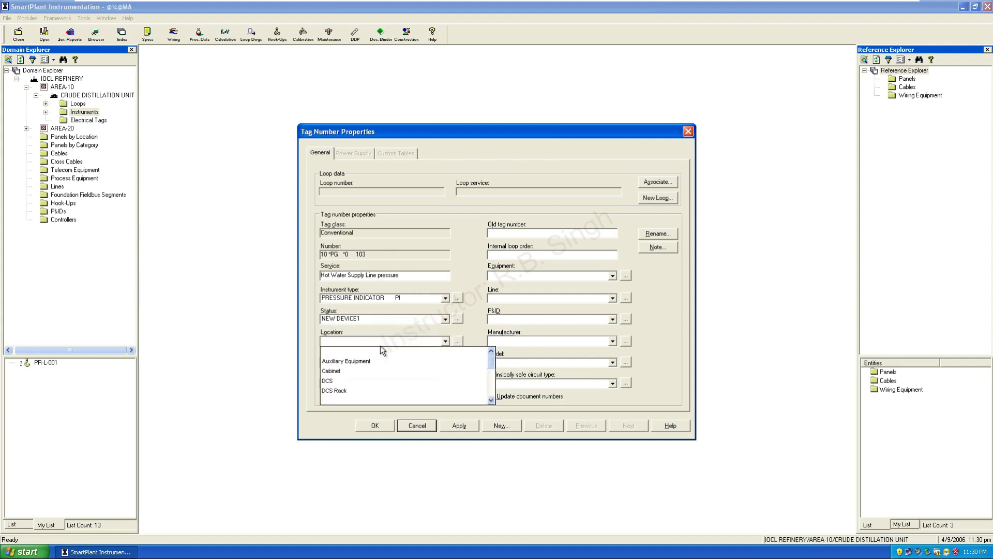
scroll(348, 382, down, 2)
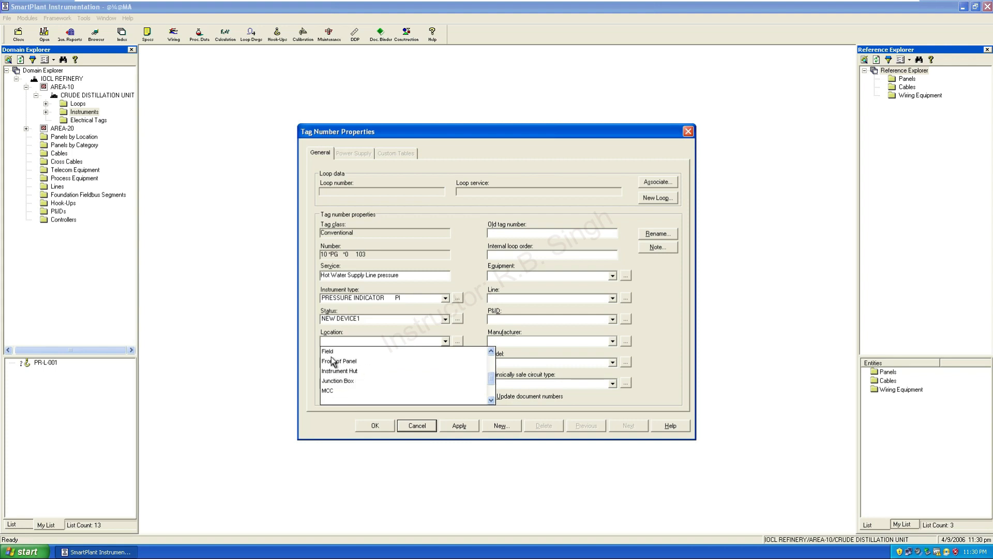
click(334, 356)
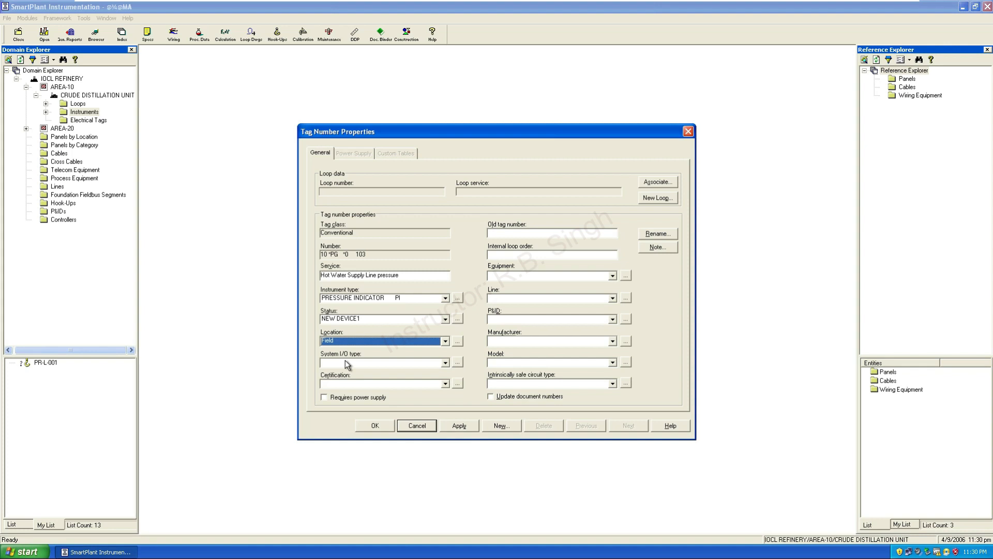
click(517, 275)
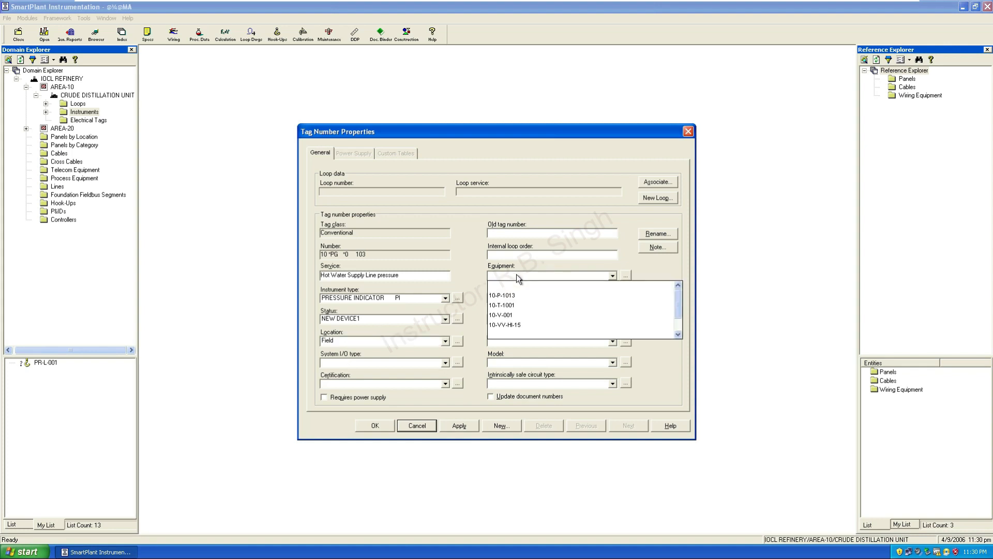
click(508, 297)
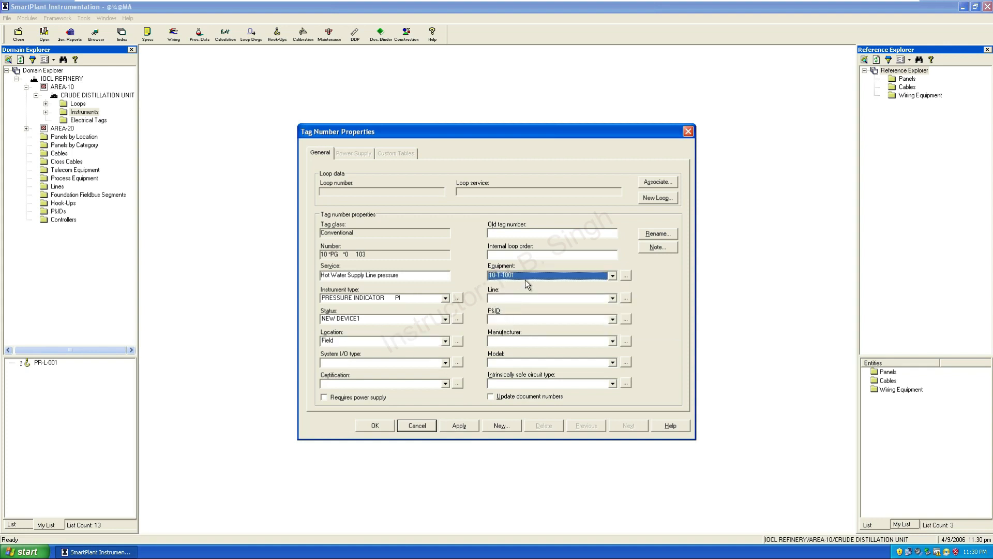
click(533, 300)
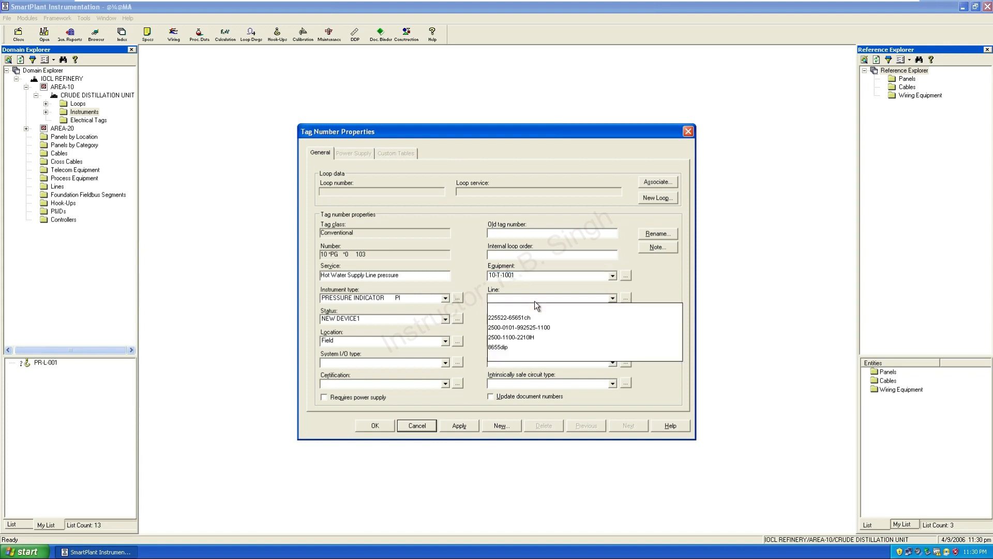
click(518, 328)
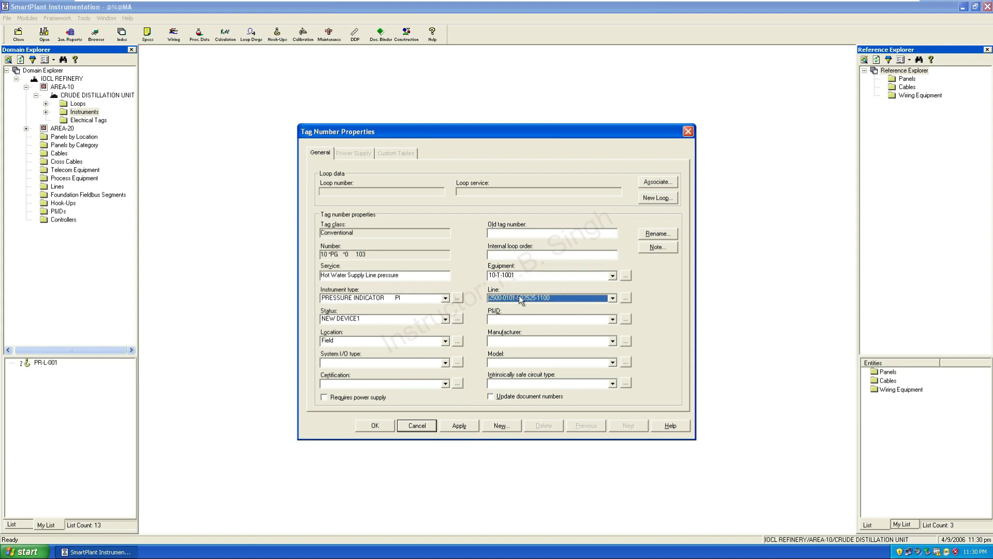
Step: Set the PG tag's P&ID to 010-PID-PL-100, leave the manufacturer blank, and save the tag properties
click(522, 317)
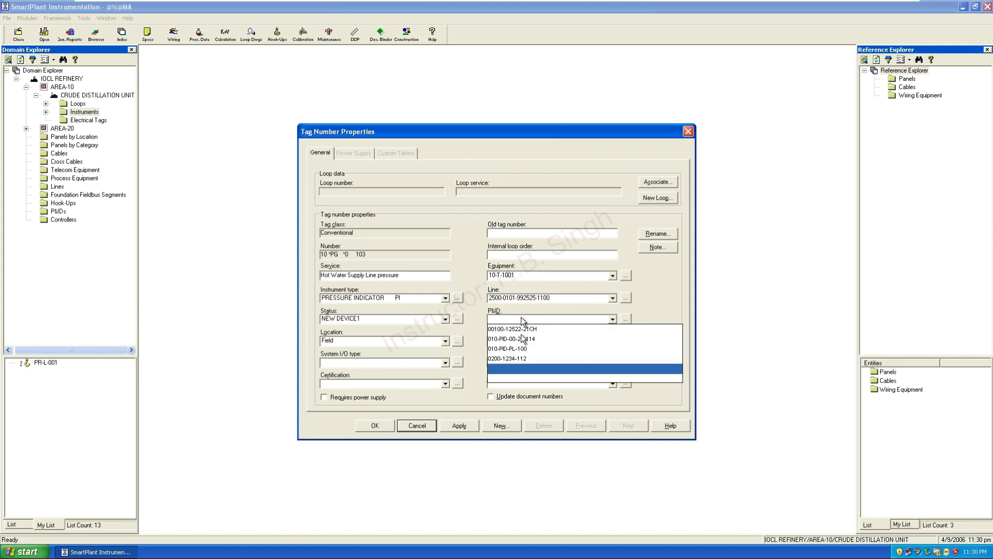
click(517, 349)
click(536, 341)
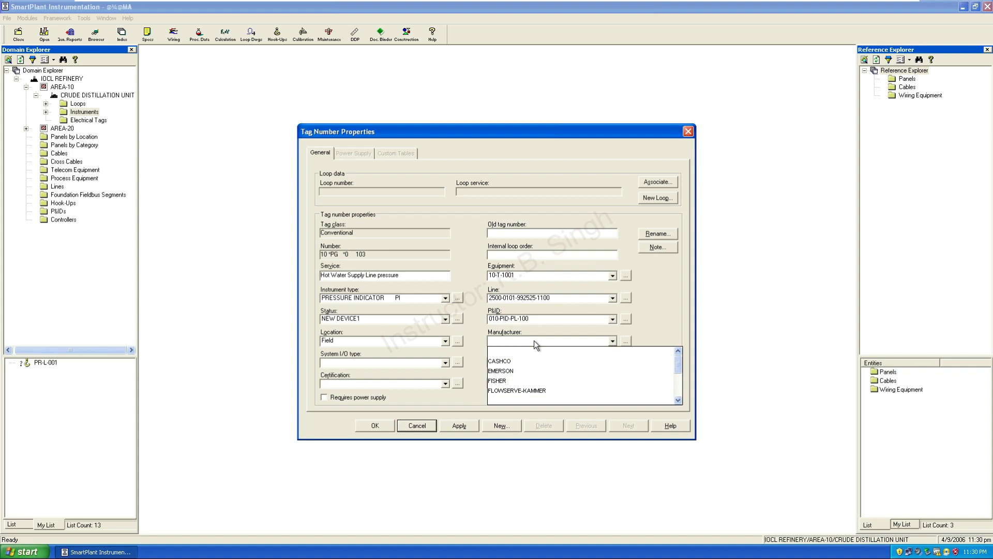
click(490, 351)
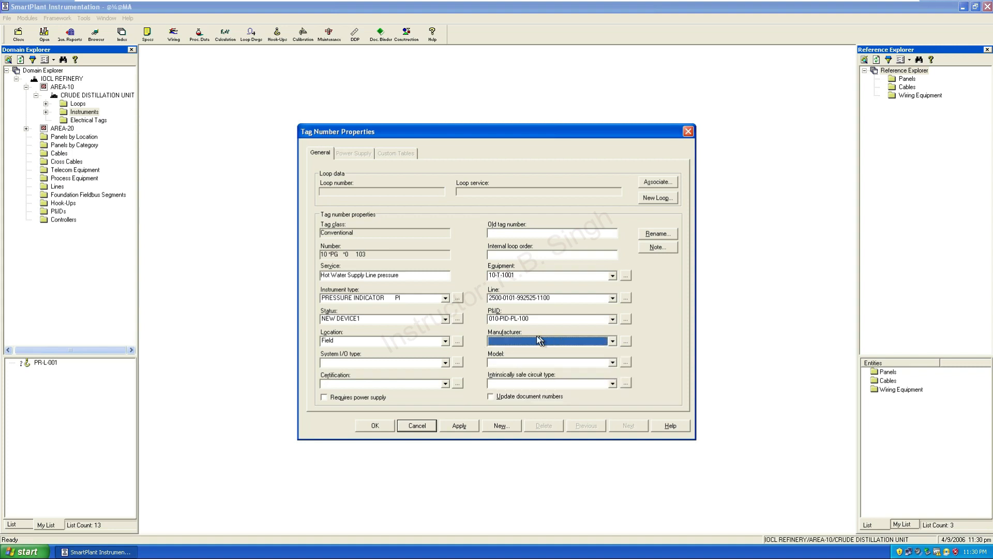
click(458, 424)
click(384, 426)
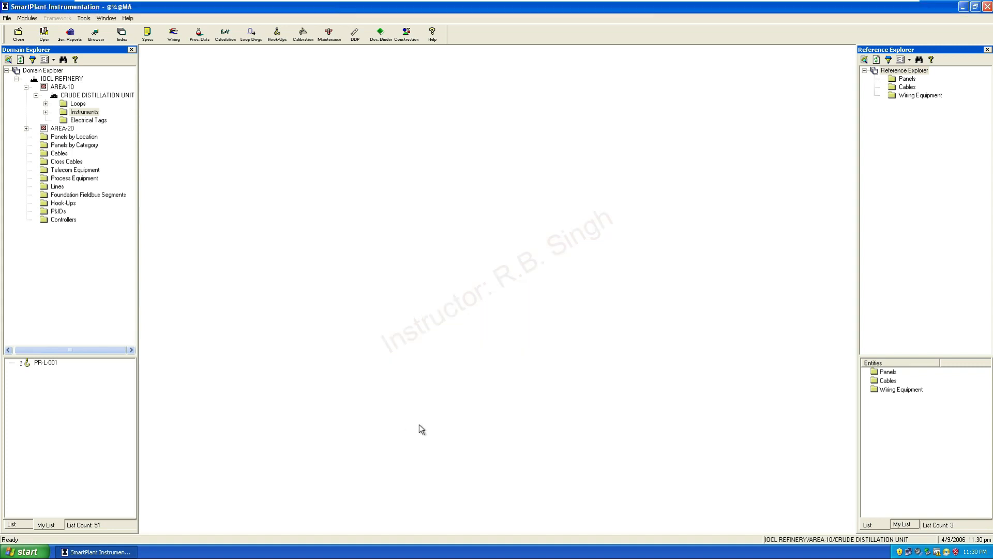
Step: Locate the new PG tag in the Crude Distillation Unit's Instruments folder, and collapse the folder
click(45, 112)
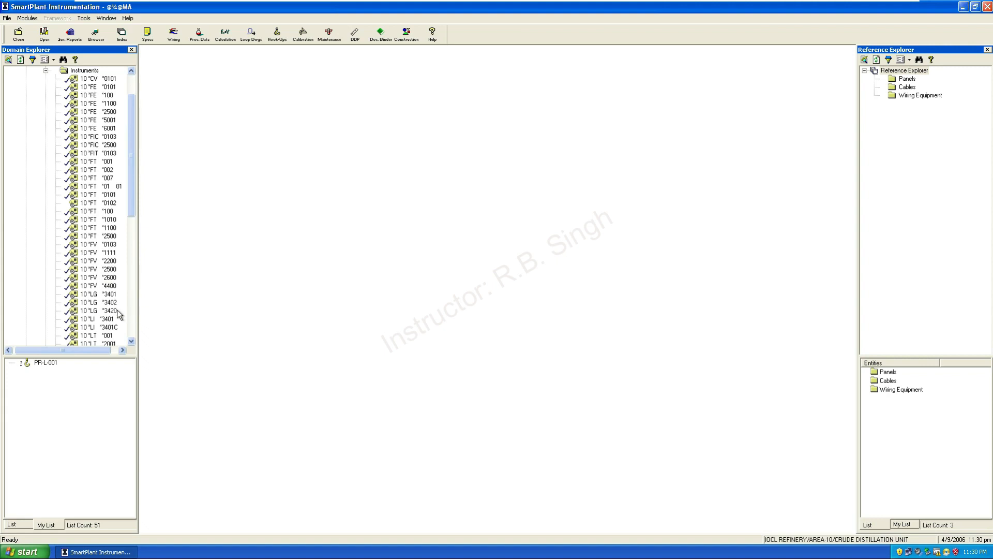
scroll(118, 313, down, 2)
scroll(112, 316, down, 2)
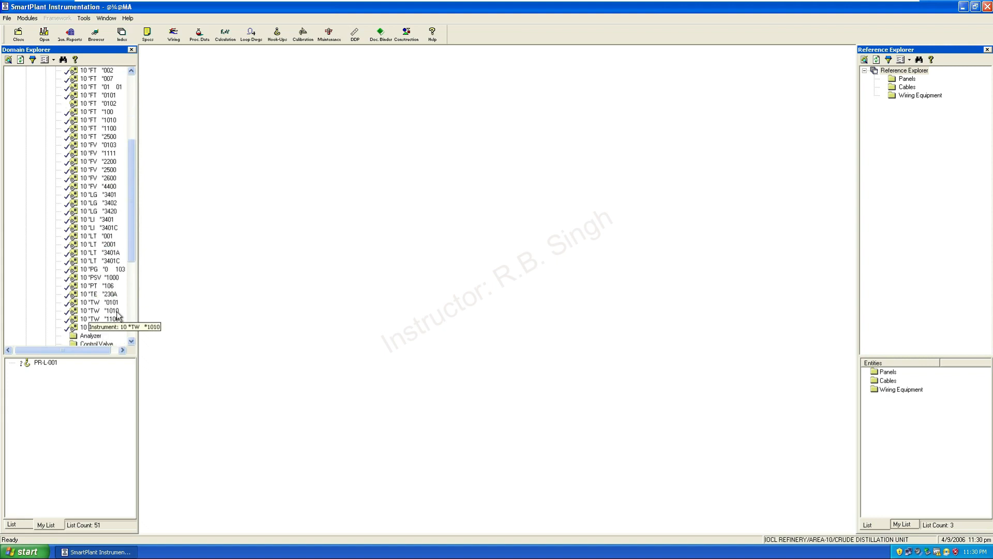
click(97, 269)
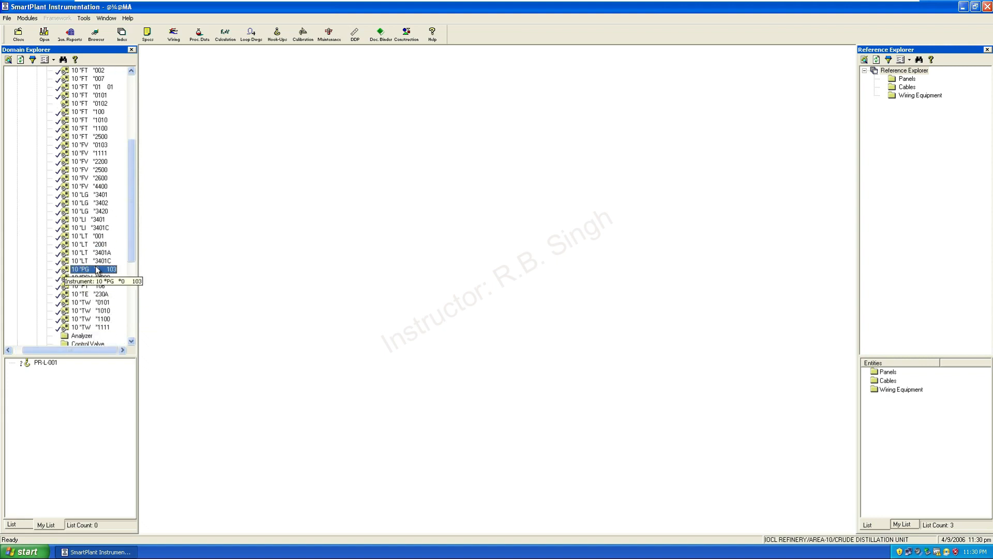
scroll(96, 271, up, 5)
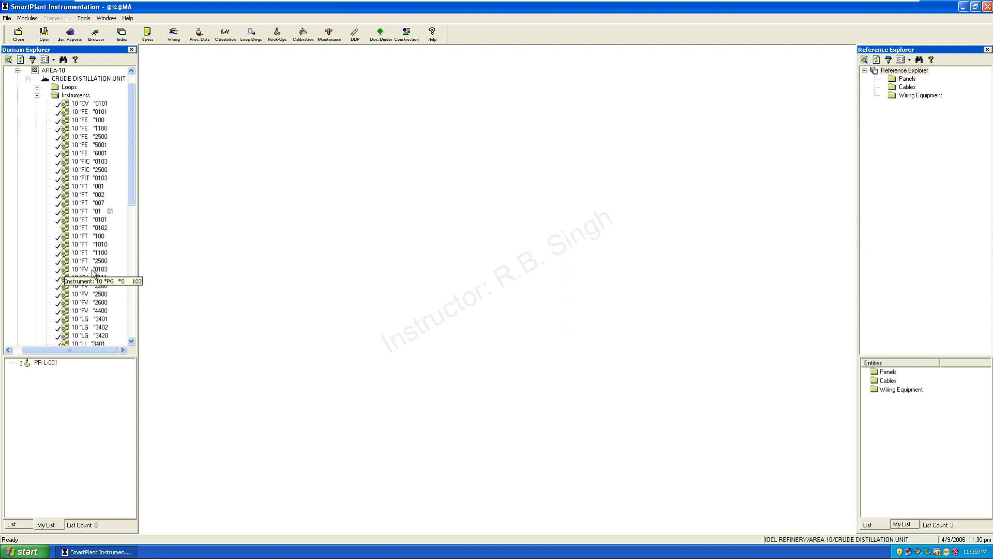
scroll(93, 275, up, 1)
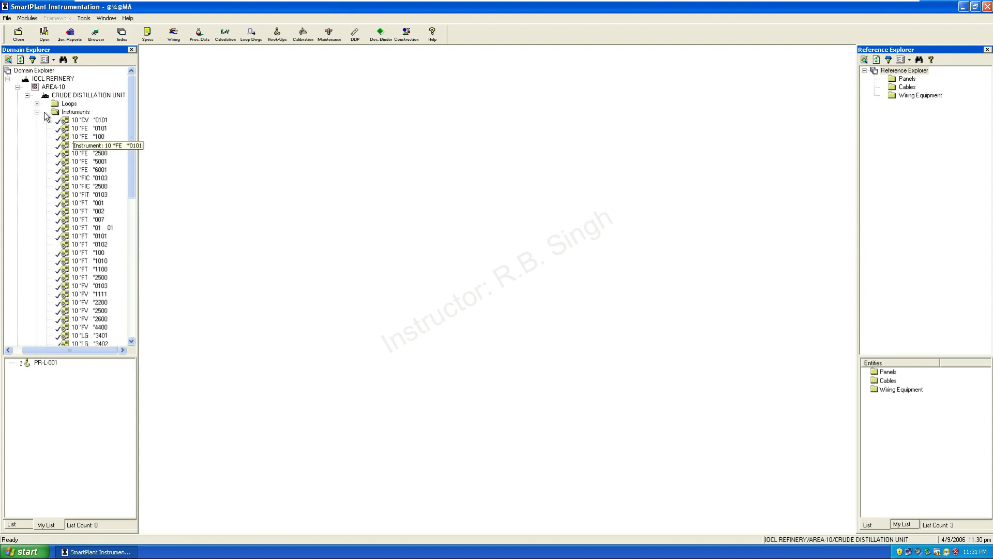
click(73, 115)
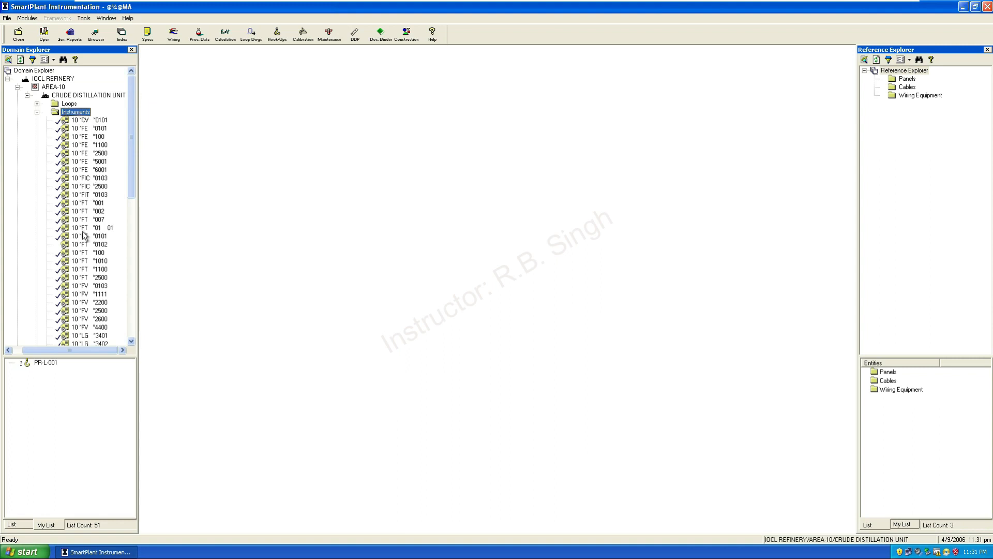
click(37, 112)
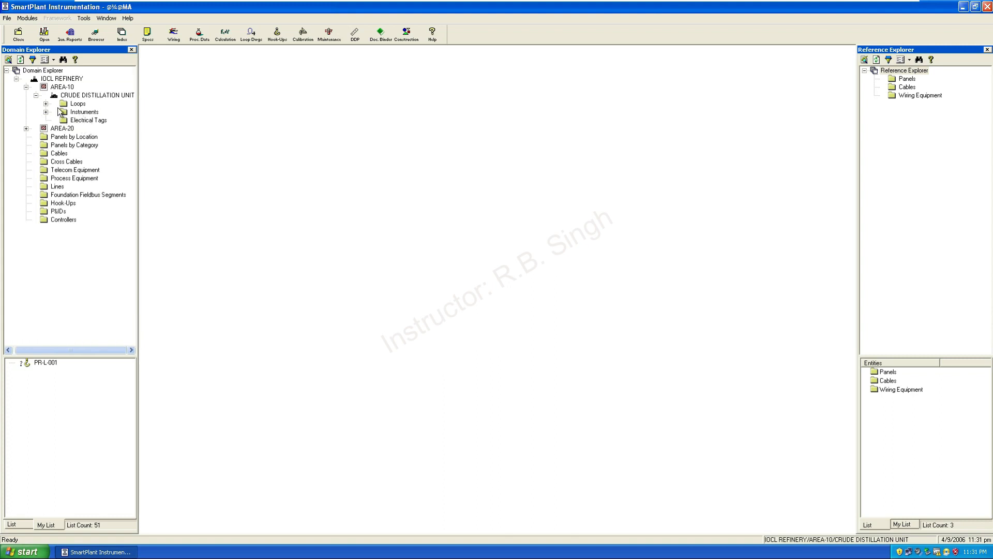